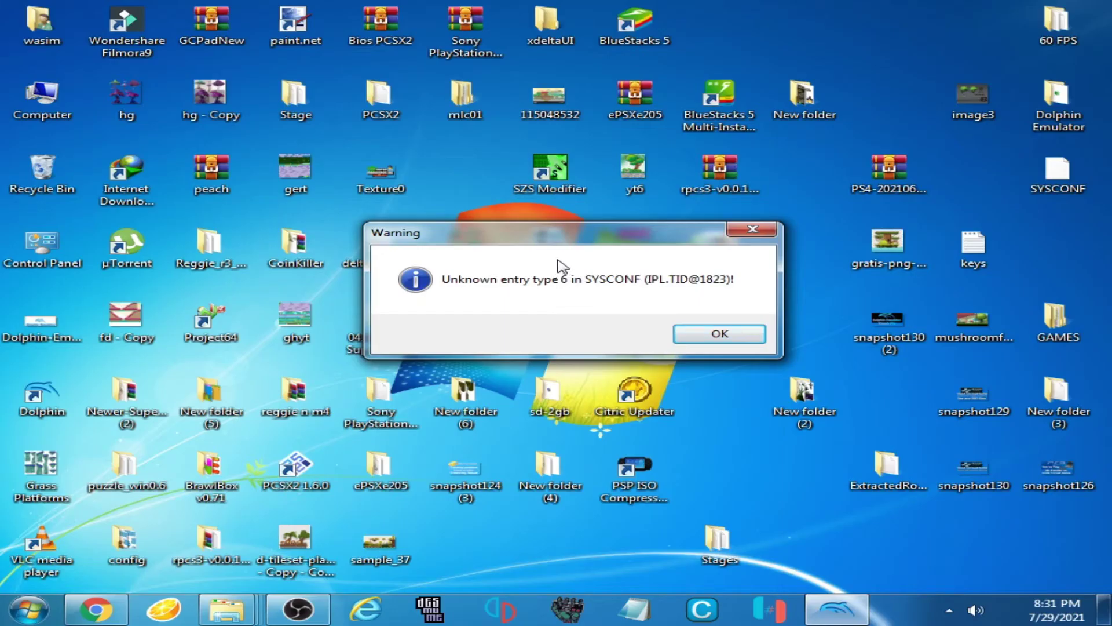
- Dismiss the 'Unknown entry type 6 in SYSCONF' warning and the invalid SYSCONF warning
{"action": "mouse_move", "coordinate": [560, 241]}
{"action": "left_mouse_down"}
{"action": "mouse_move", "coordinate": [637, 240]}
{"action": "mouse_move", "coordinate": [540, 239]}
{"action": "left_mouse_up"}
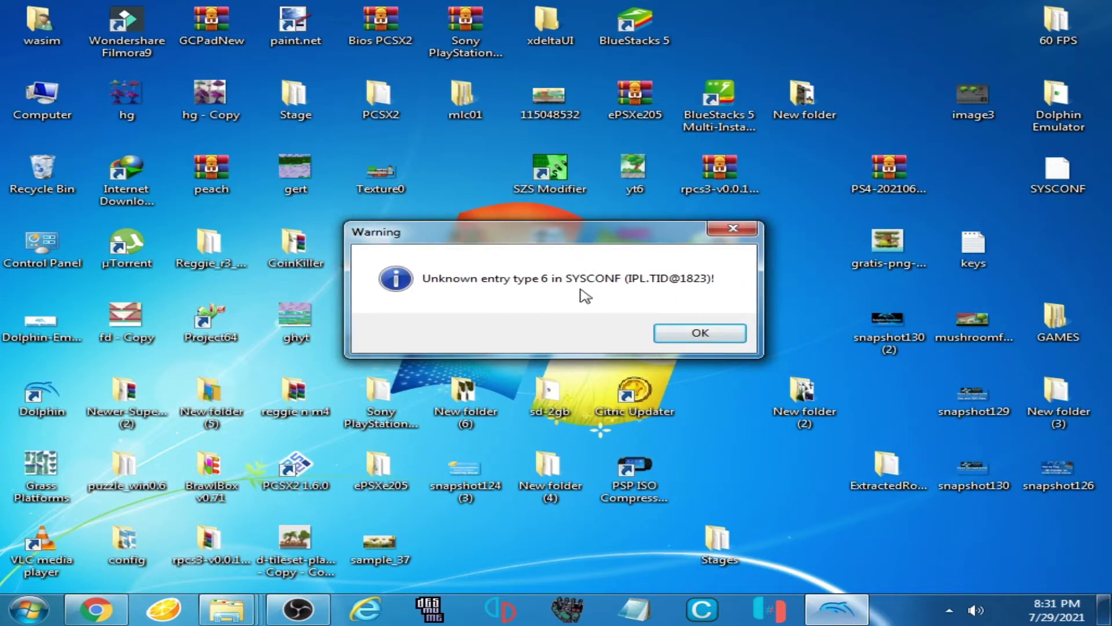
{"action": "left_click", "coordinate": [731, 328]}
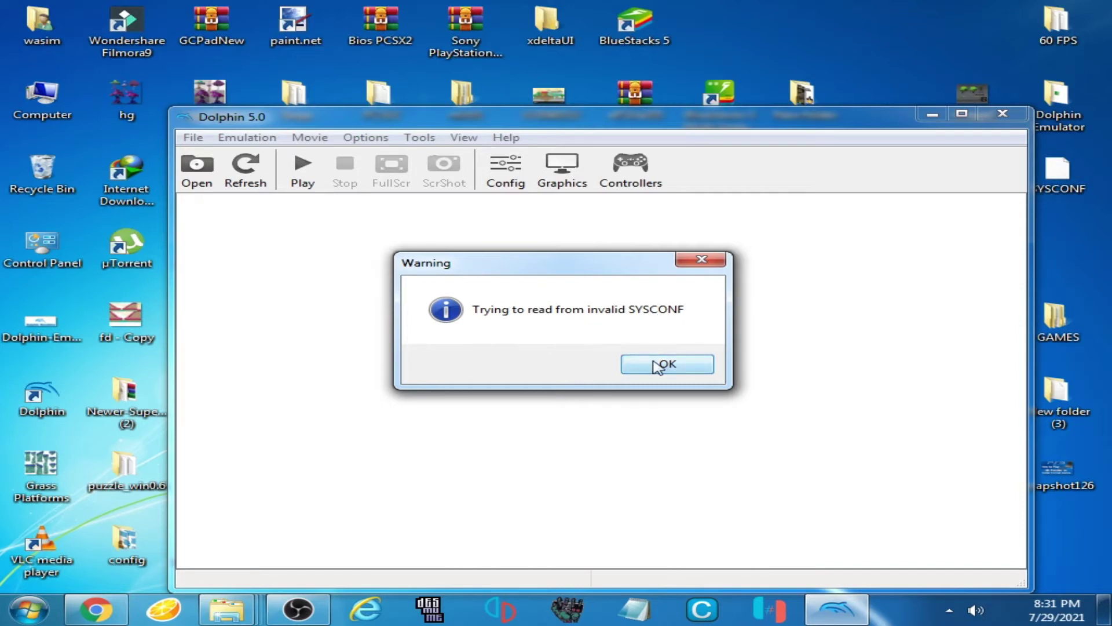
{"action": "left_click", "coordinate": [660, 365]}
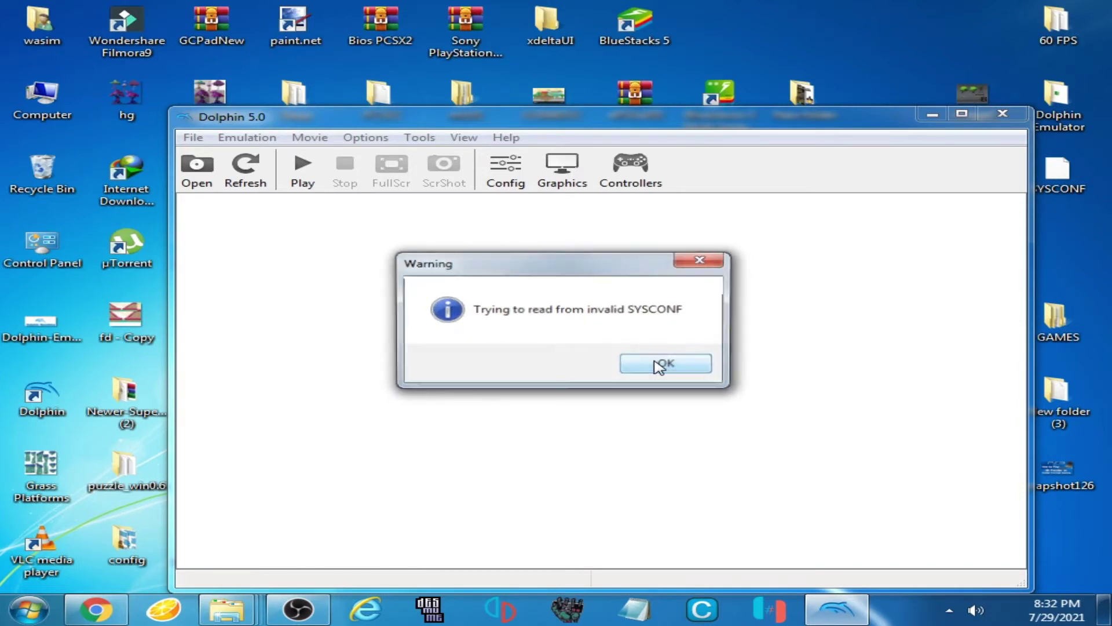
- Clear the remaining SYSCONF warning and boot the New Super Mario Bros. Wii [NTSC-U] image
{"action": "left_click", "coordinate": [660, 363]}
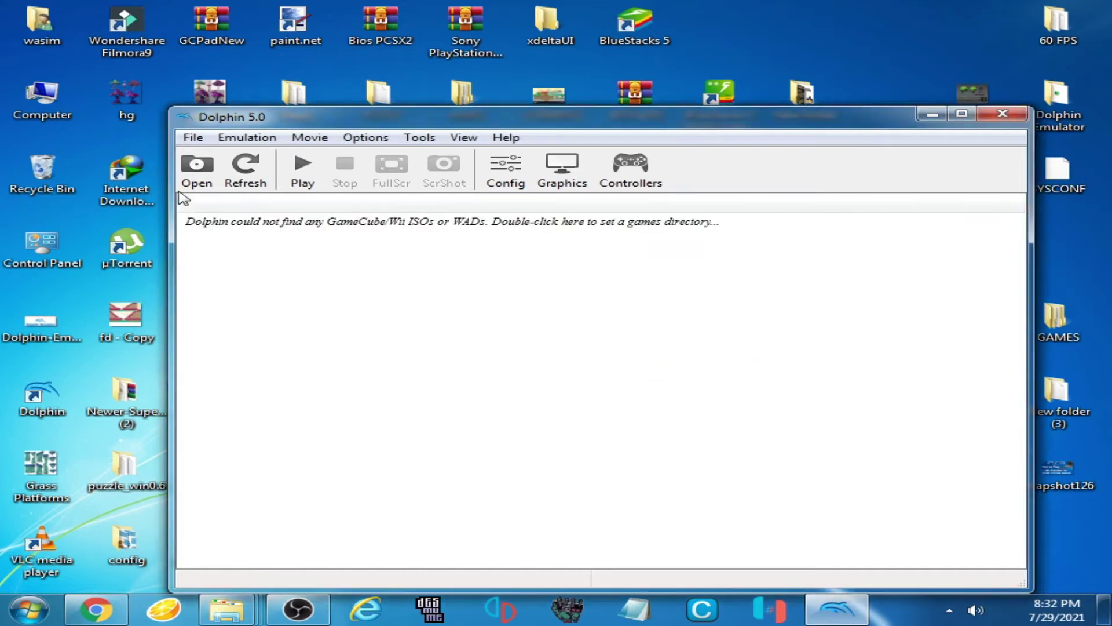
{"action": "left_click", "coordinate": [197, 165]}
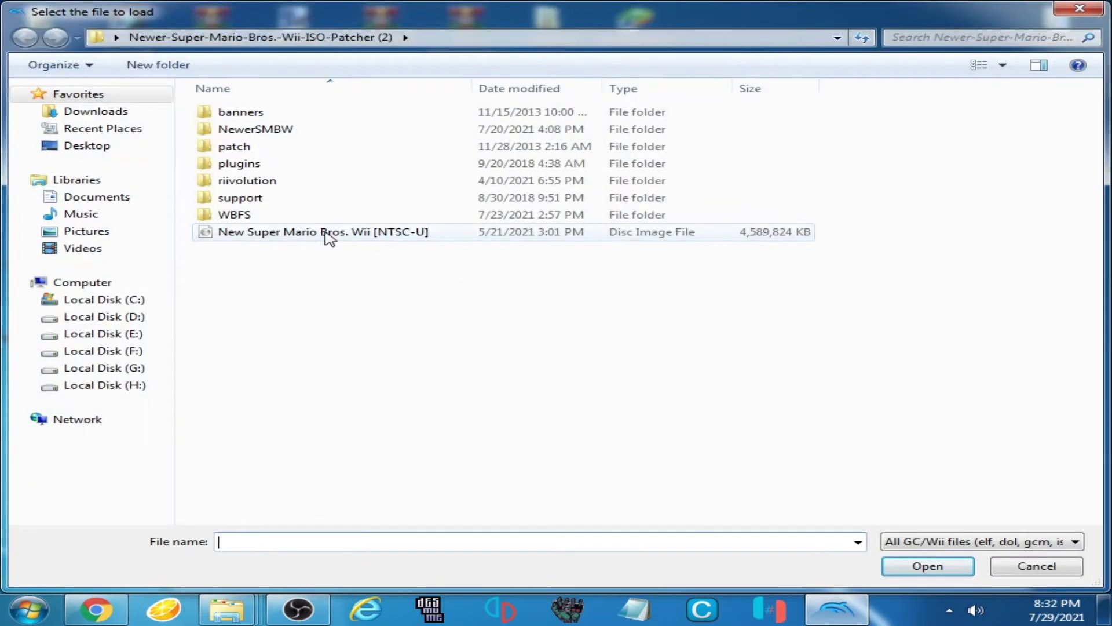
{"action": "left_click", "coordinate": [327, 235]}
{"action": "left_click", "coordinate": [929, 565]}
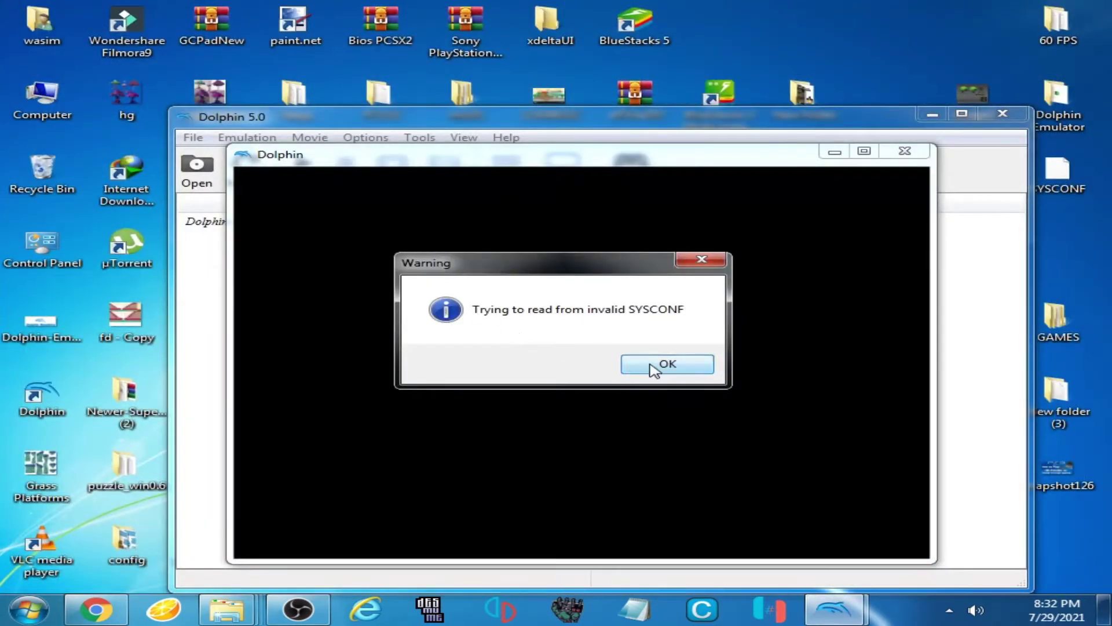
- Dismiss the four boot warnings and close the crashed emulator
{"action": "left_click", "coordinate": [658, 366]}
{"action": "left_click", "coordinate": [656, 366]}
{"action": "left_click", "coordinate": [654, 368]}
{"action": "left_click", "coordinate": [655, 367]}
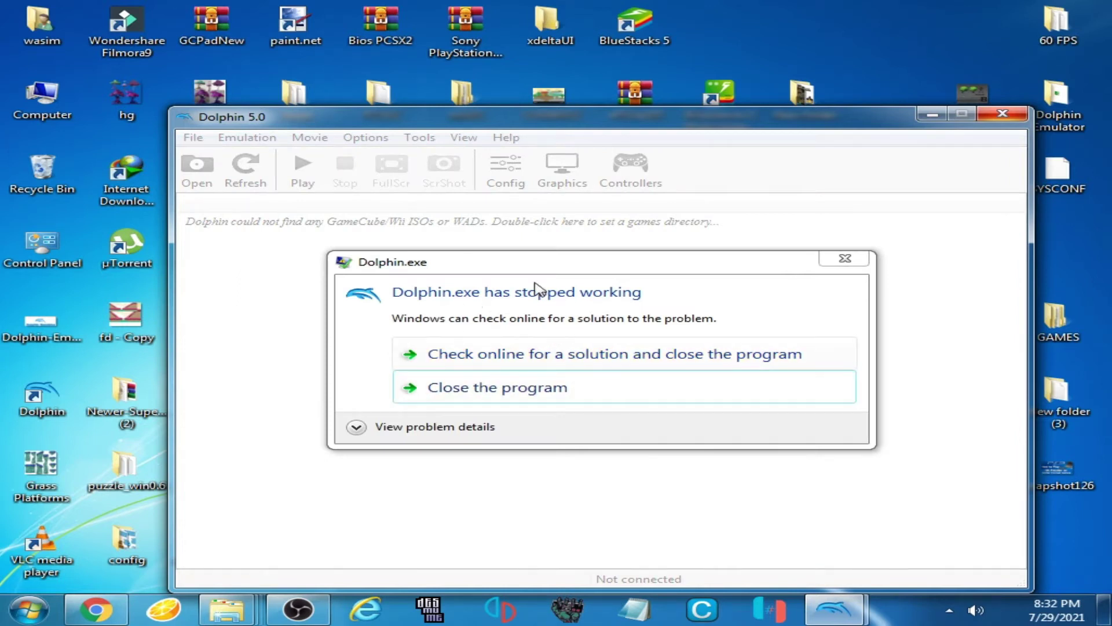
{"action": "left_click", "coordinate": [480, 390]}
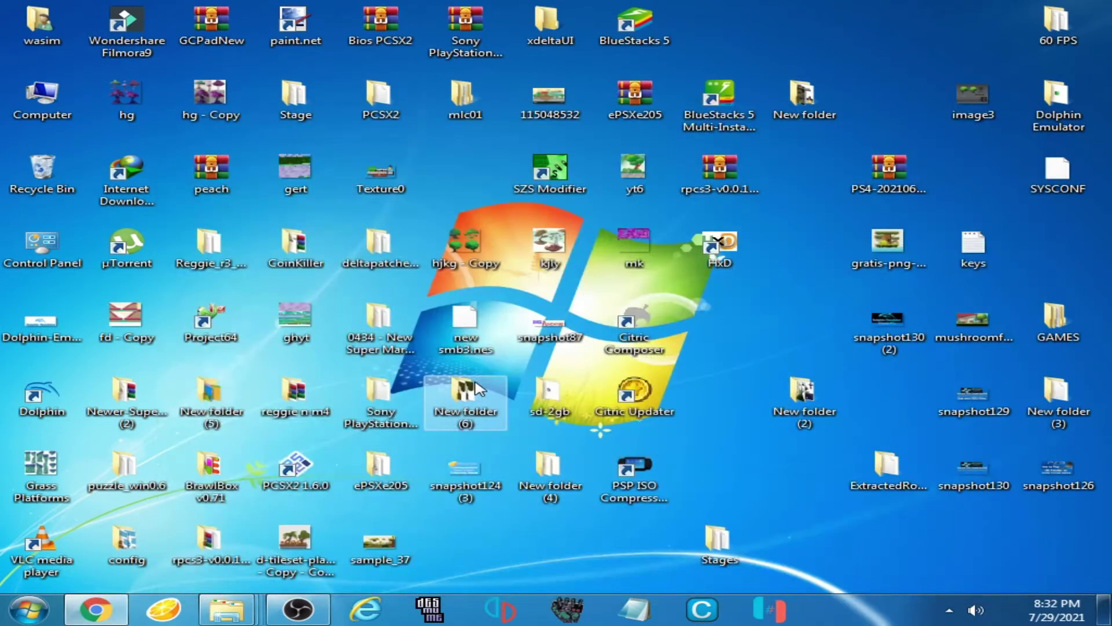
- Relaunch Dolphin from its desktop shortcut and dismiss all three SYSCONF warnings
{"action": "right_click", "coordinate": [60, 408]}
{"action": "left_click", "coordinate": [111, 171]}
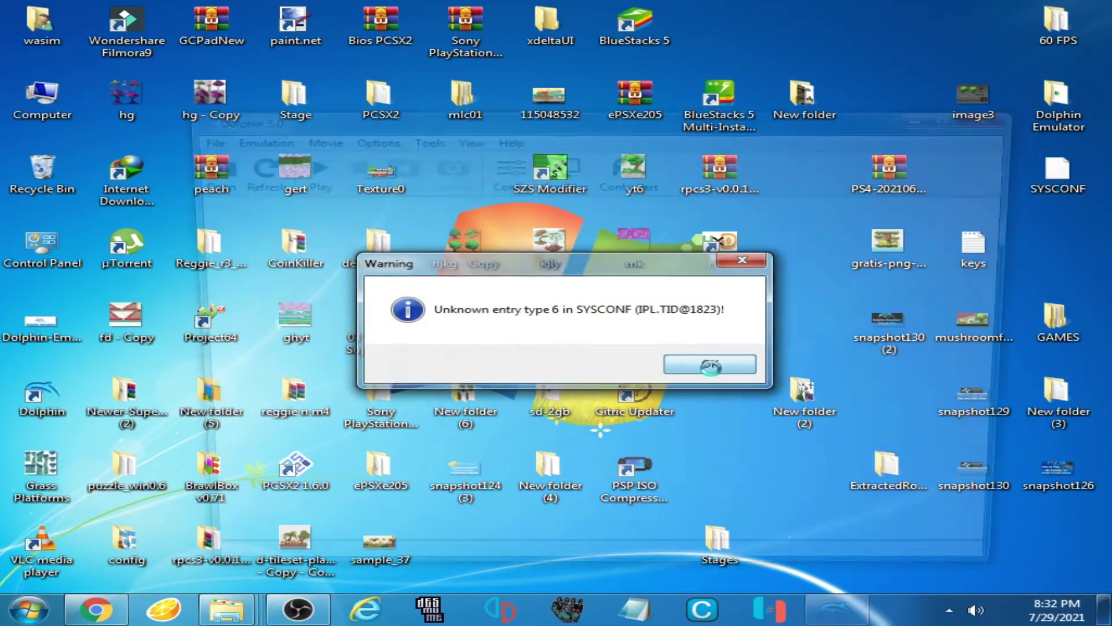
{"action": "left_click", "coordinate": [715, 367]}
{"action": "left_click", "coordinate": [701, 365]}
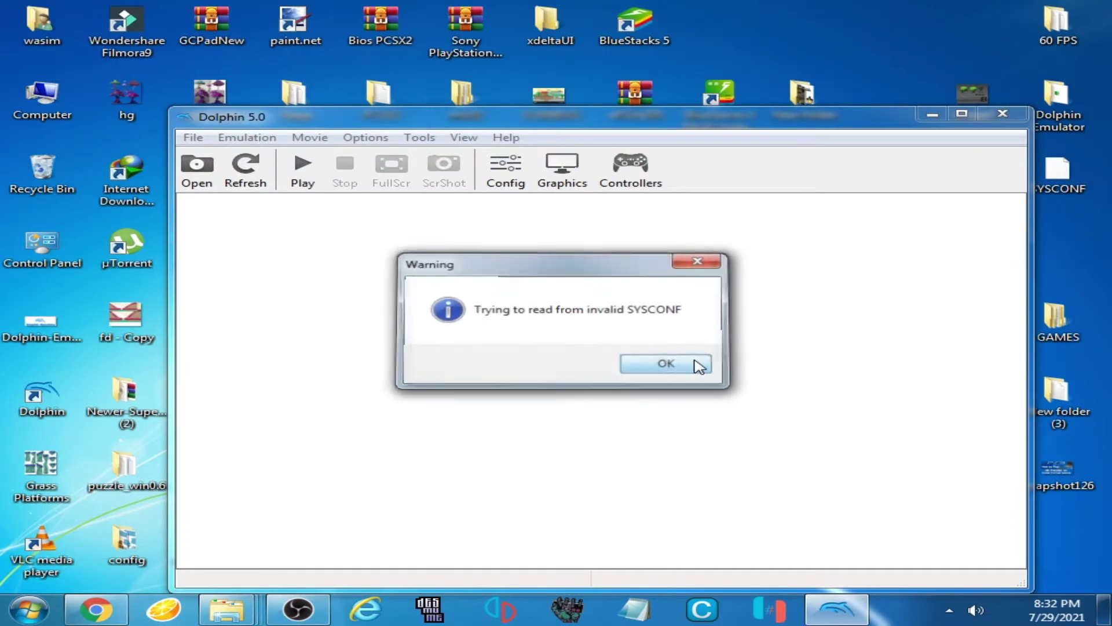
{"action": "left_click", "coordinate": [696, 365]}
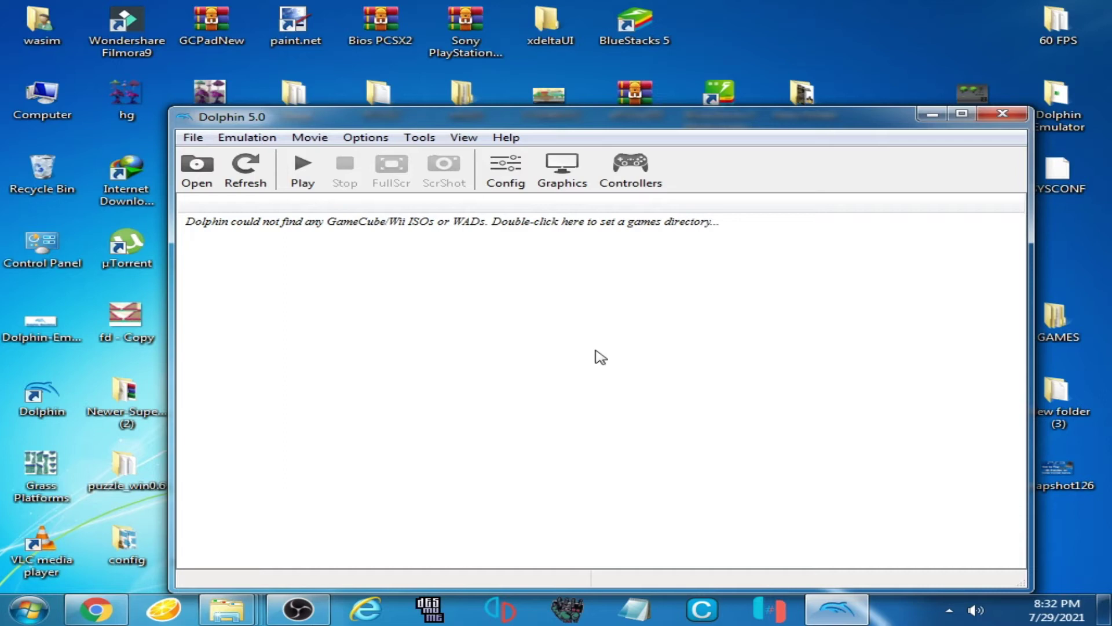
{"action": "left_click_drag", "start_coordinate": [834, 127], "coordinate": [816, 159]}
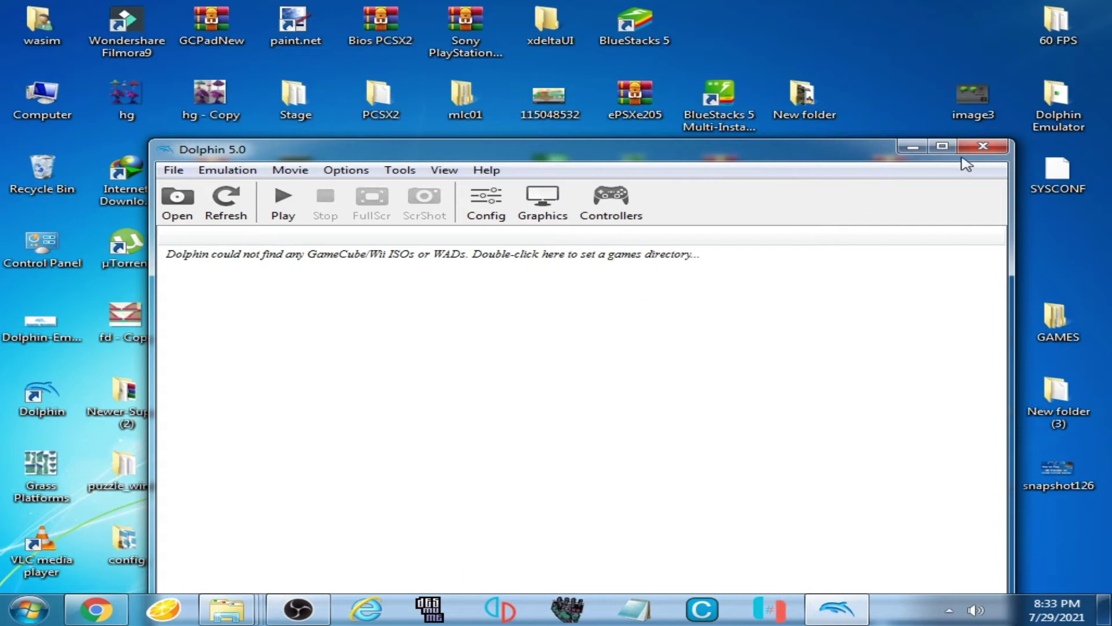
- Close Dolphin, refresh the desktop and open the Computer window
{"action": "left_click", "coordinate": [983, 146]}
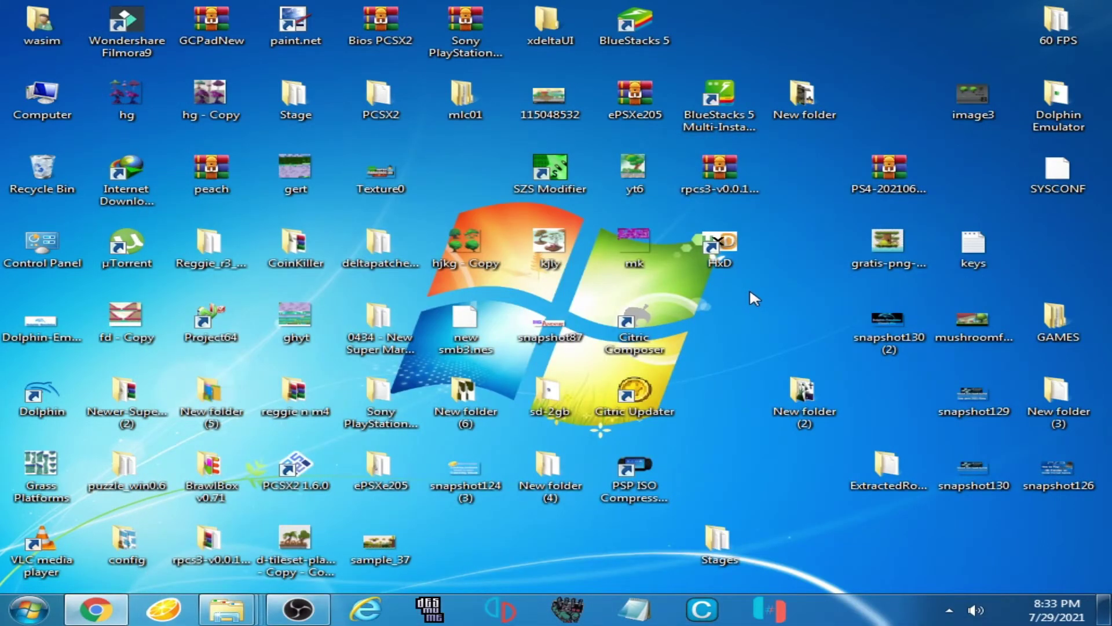
{"action": "right_click", "coordinate": [729, 293]}
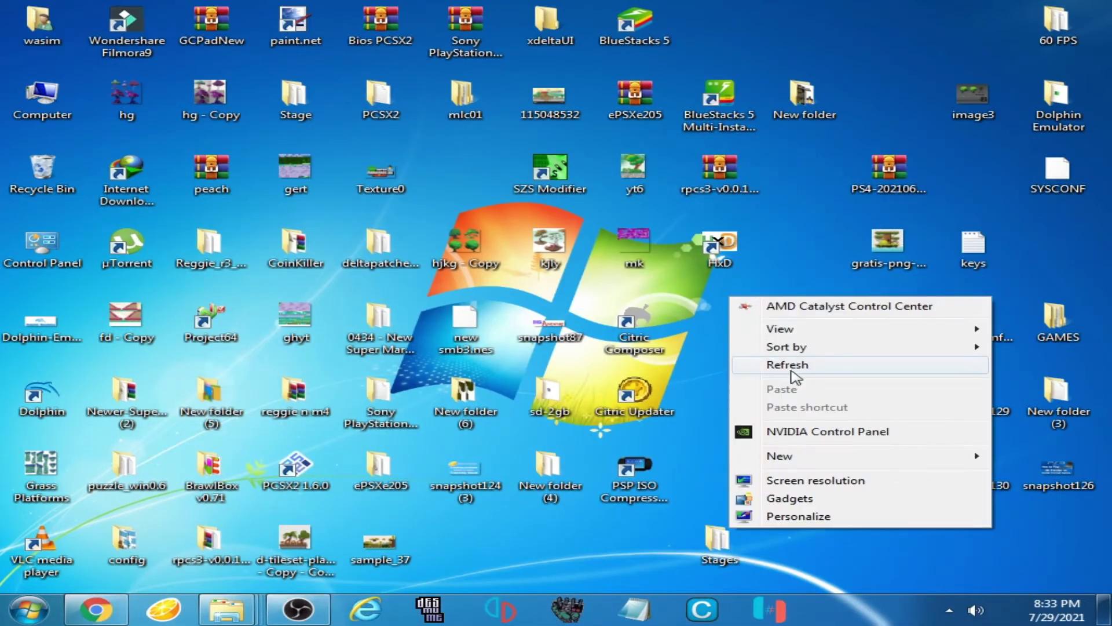
{"action": "left_click", "coordinate": [770, 363]}
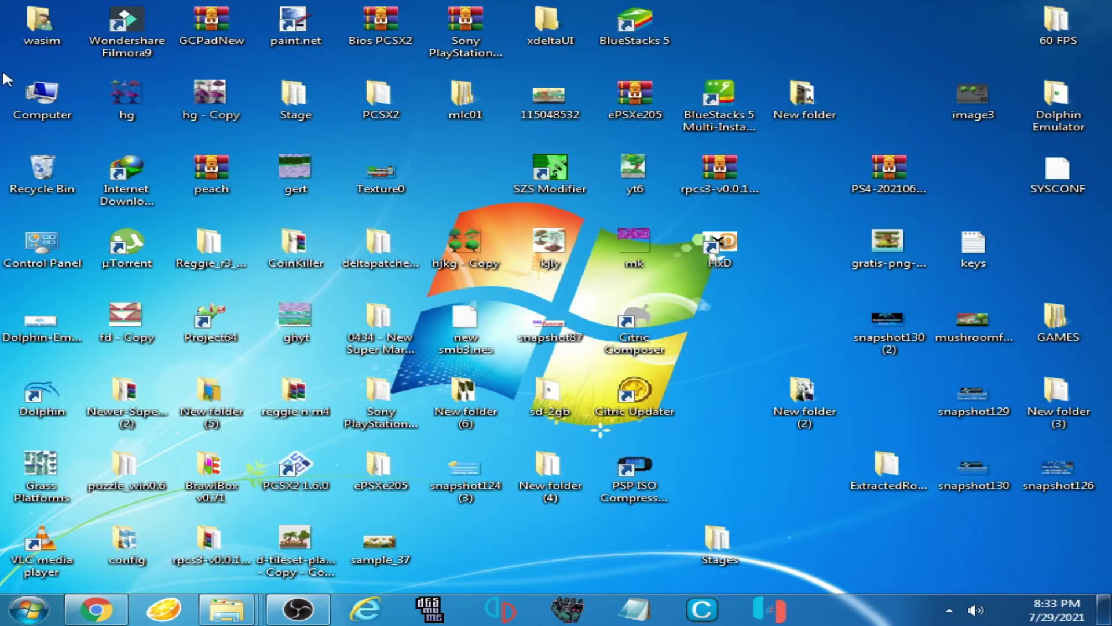
{"action": "right_click", "coordinate": [36, 109]}
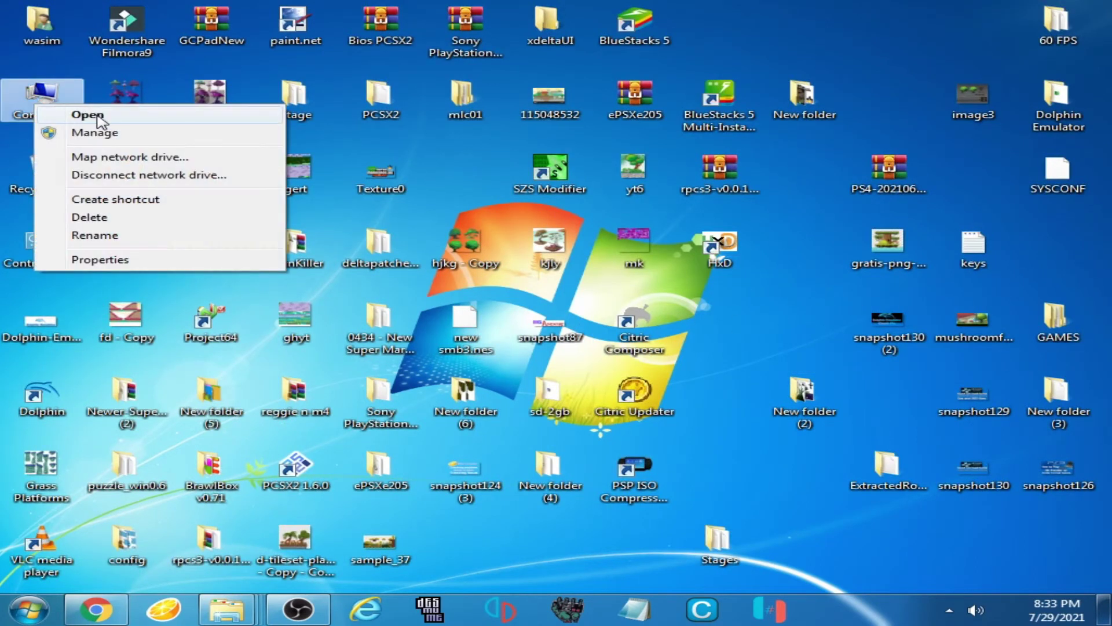
{"action": "left_click", "coordinate": [87, 114]}
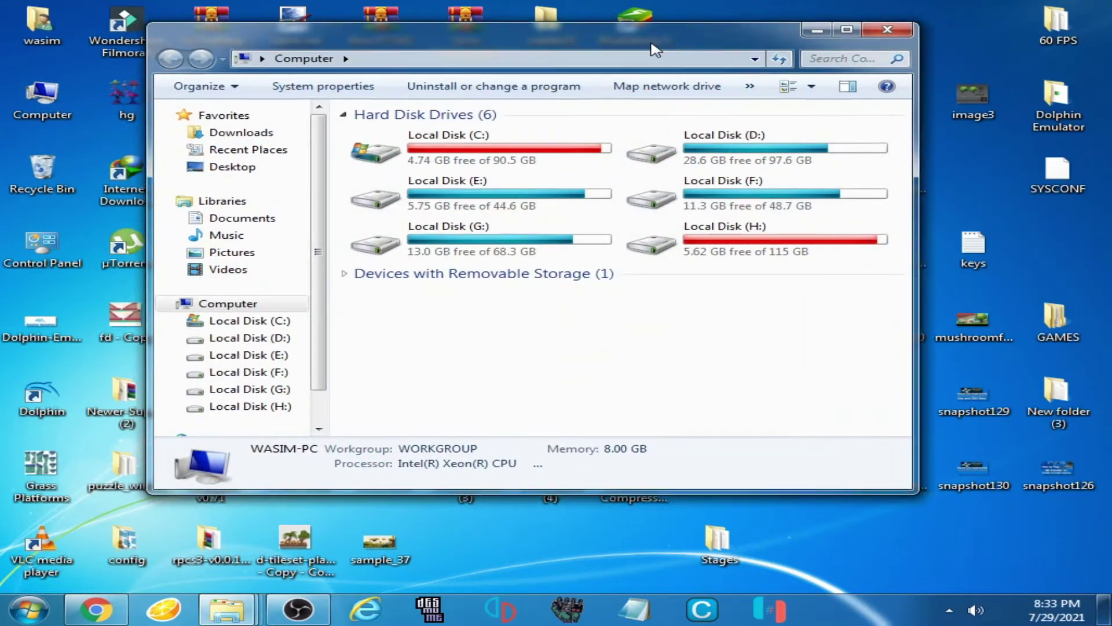
{"action": "left_click_drag", "start_coordinate": [654, 49], "coordinate": [741, 111]}
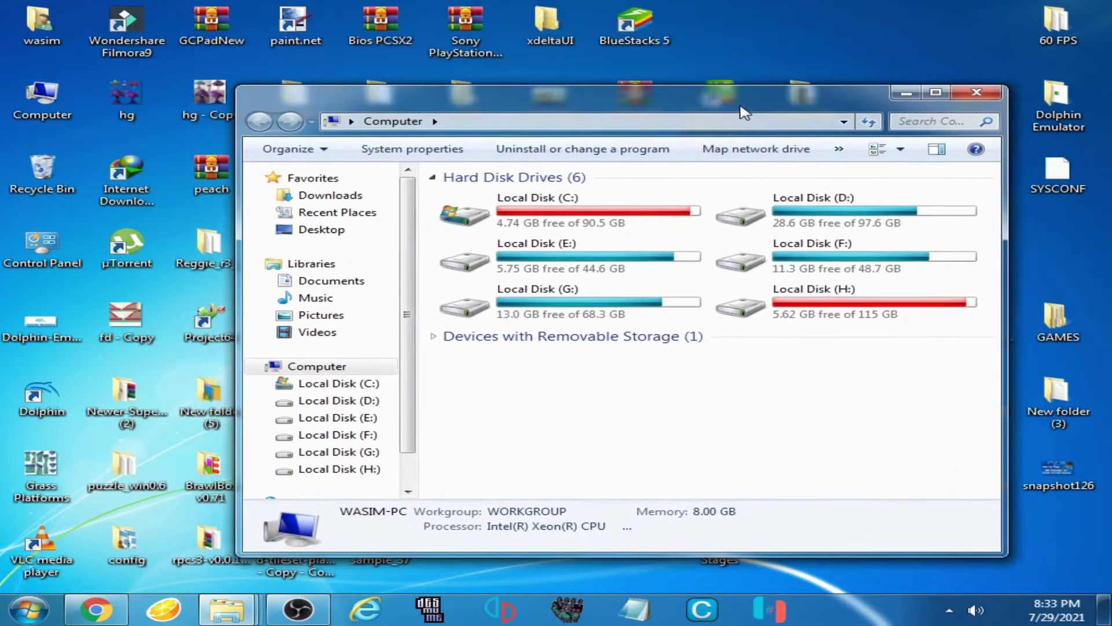
- Browse to the Documents\Dolphin Emulator\Wii folder
{"action": "left_click", "coordinate": [350, 286]}
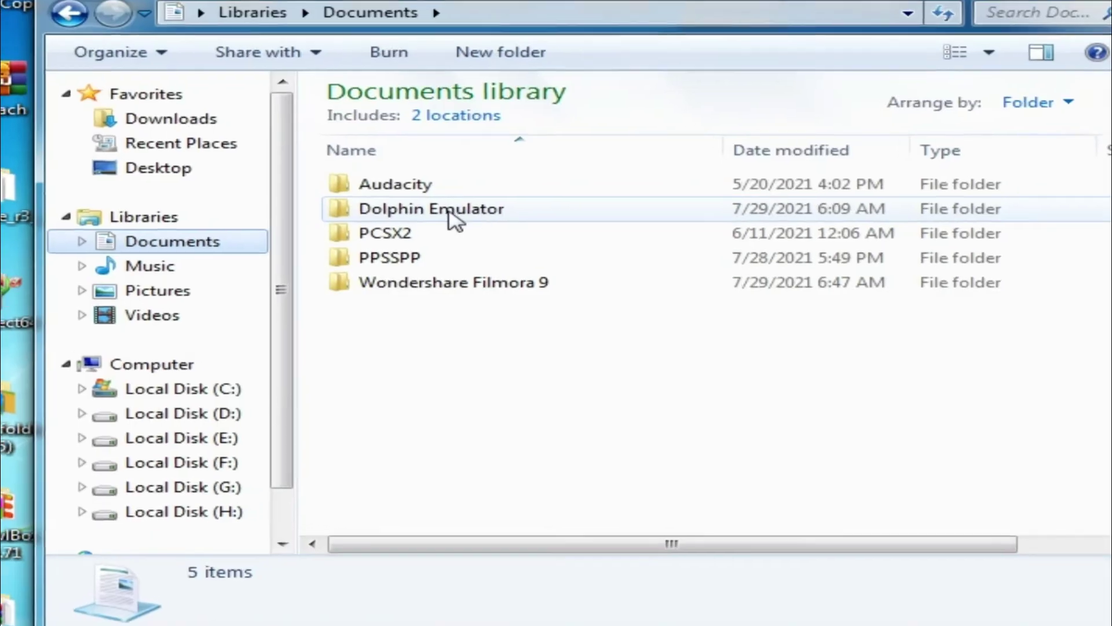
{"action": "mouse_move", "coordinate": [446, 210]}
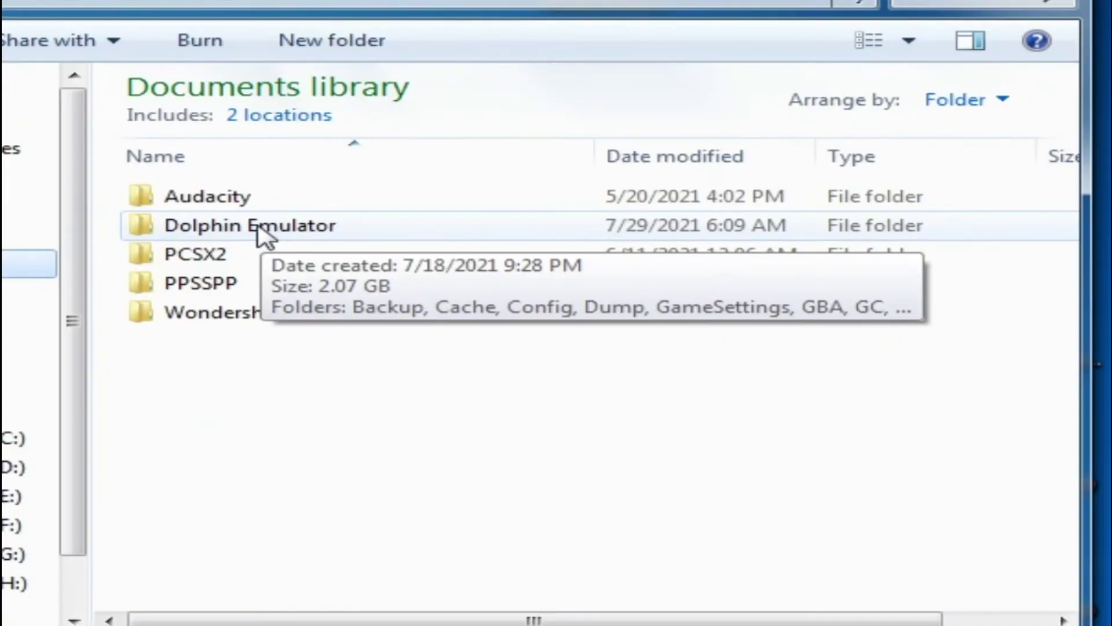
{"action": "double_click", "coordinate": [269, 235]}
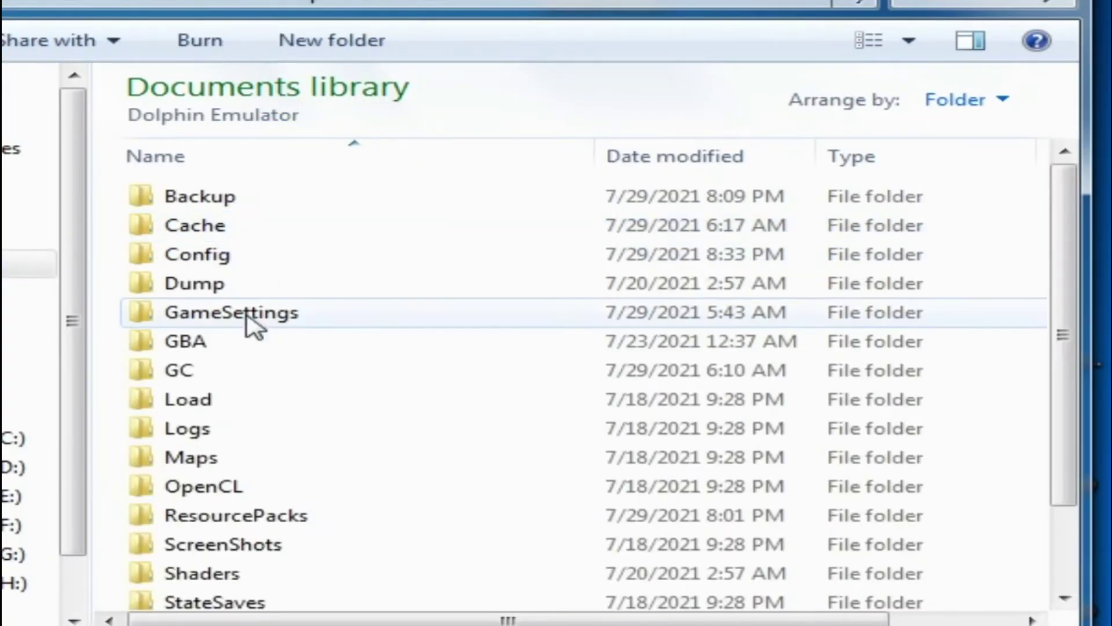
{"action": "left_click_drag", "start_coordinate": [1061, 251], "coordinate": [1075, 343]}
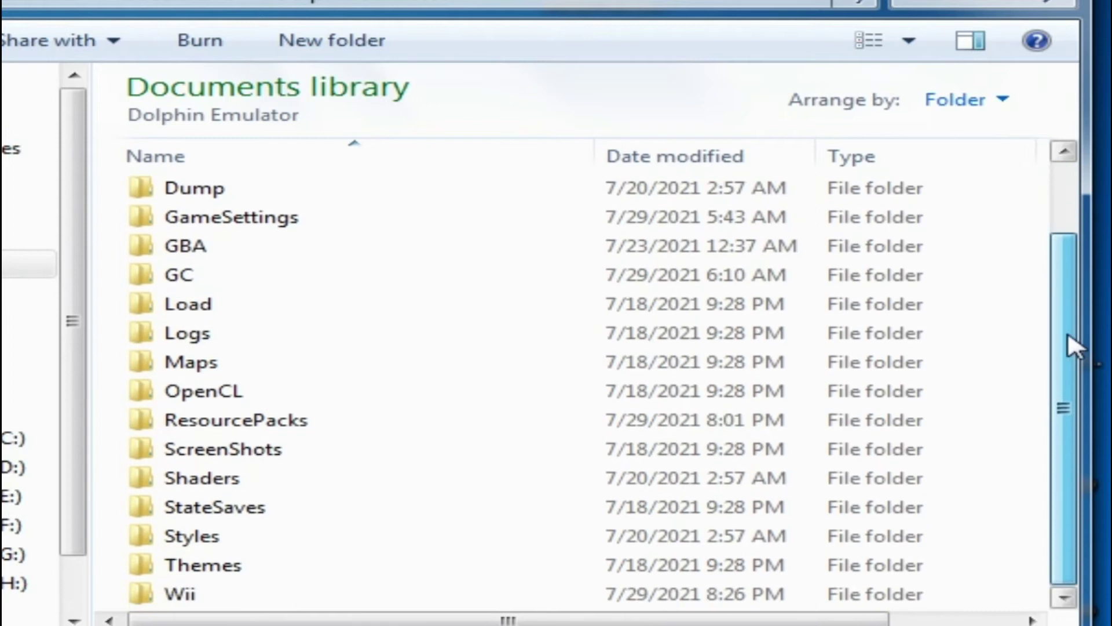
{"action": "mouse_move", "coordinate": [276, 513]}
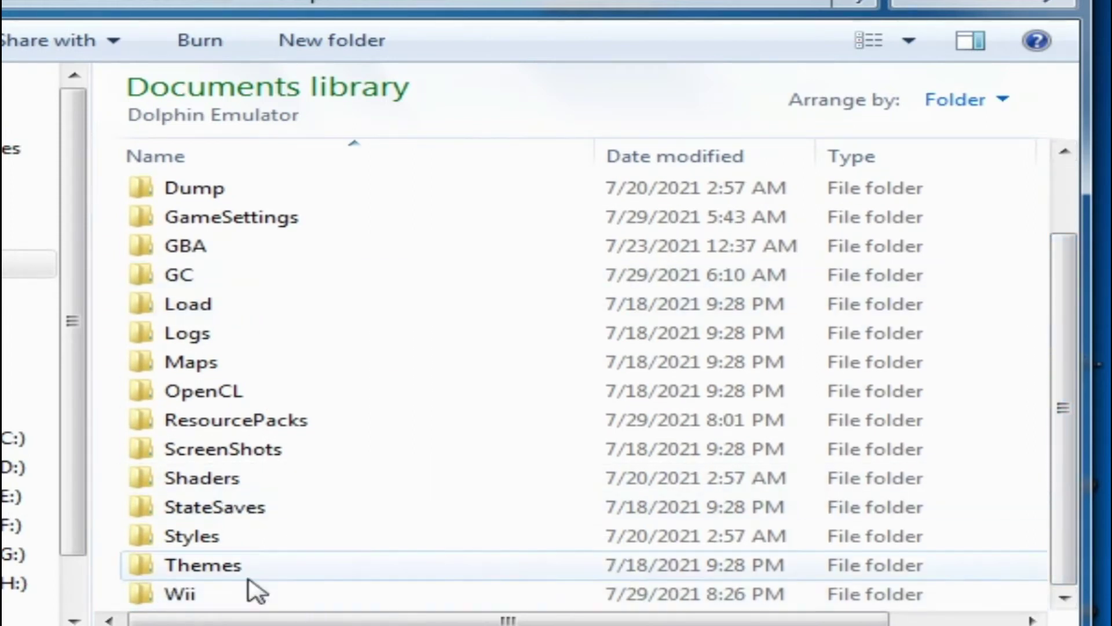
{"action": "left_click", "coordinate": [194, 594]}
{"action": "double_click", "coordinate": [193, 592]}
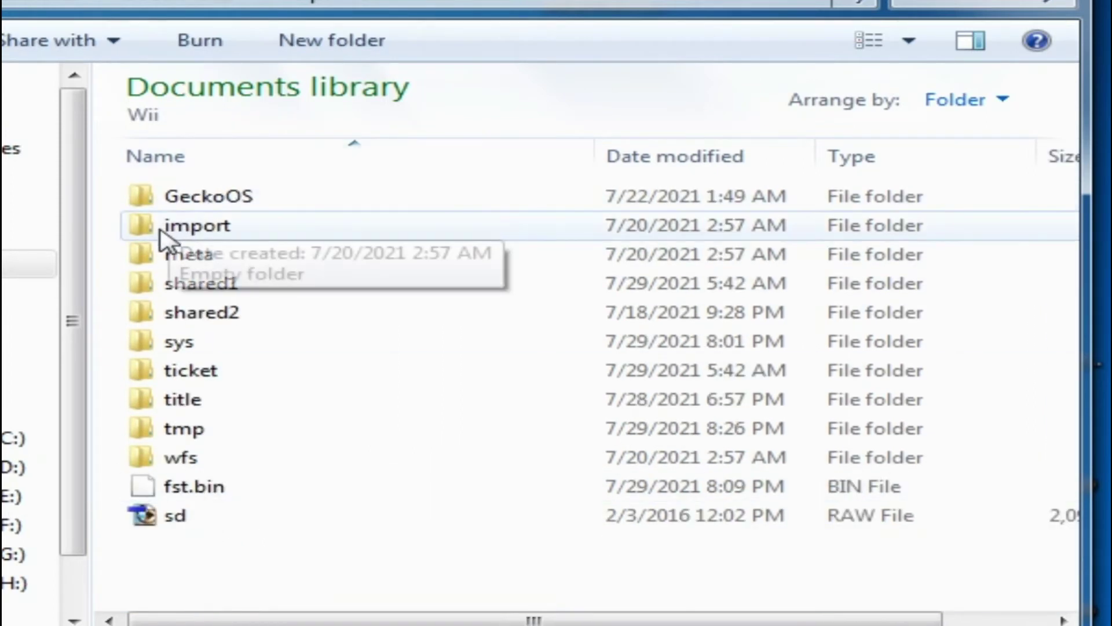
- Navigate into Wii\shared2\sys and select the SYSCONF file
{"action": "mouse_move", "coordinate": [184, 345]}
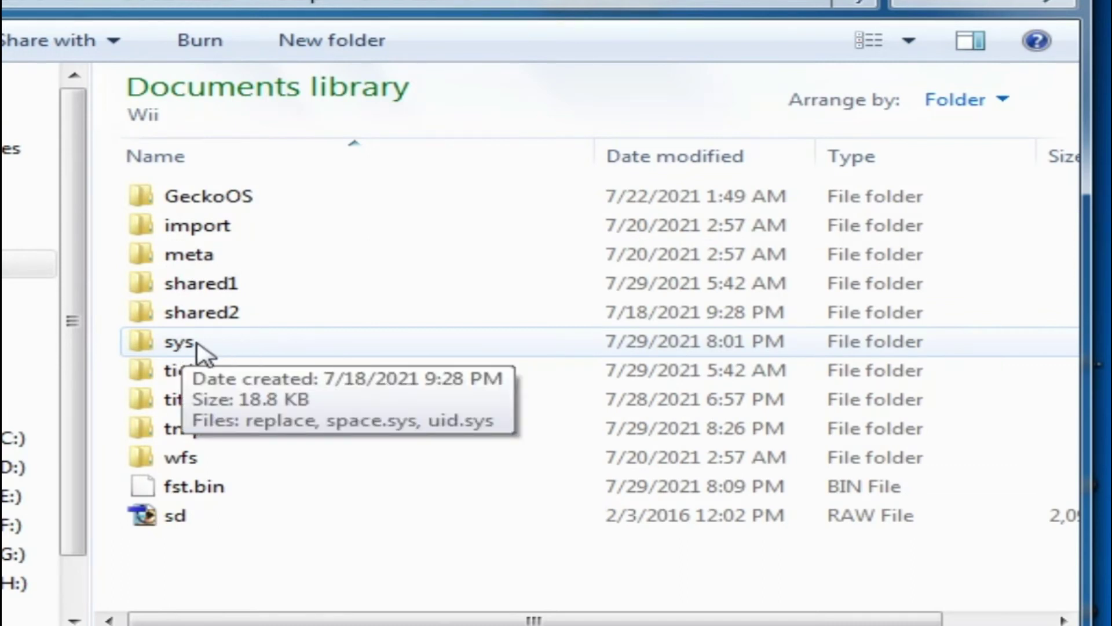
{"action": "double_click", "coordinate": [193, 347]}
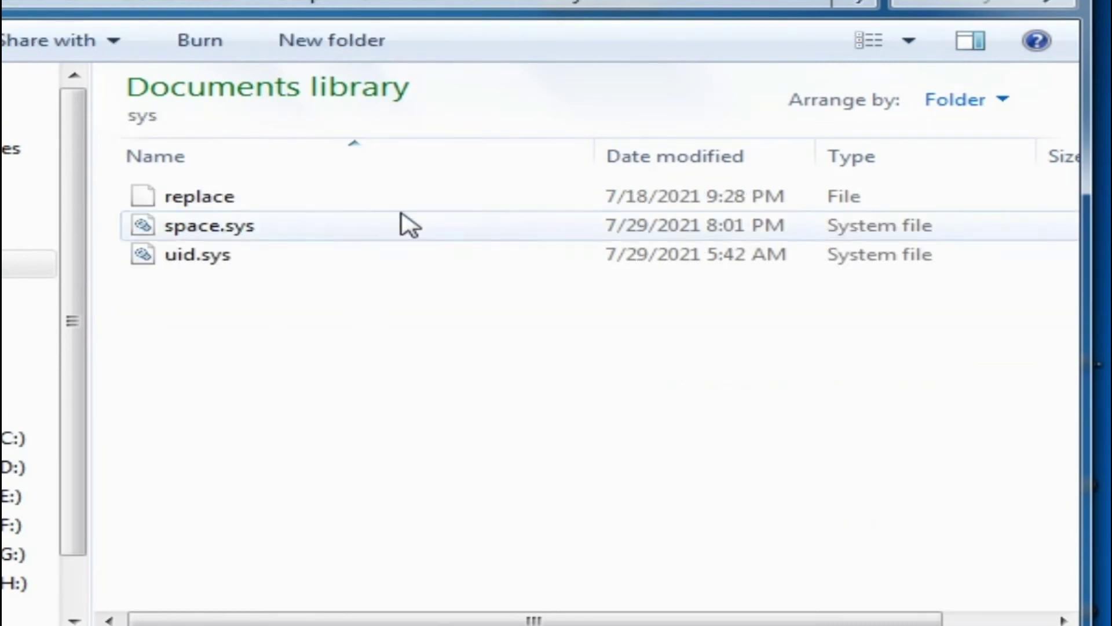
{"action": "key", "text": "BackSpace"}
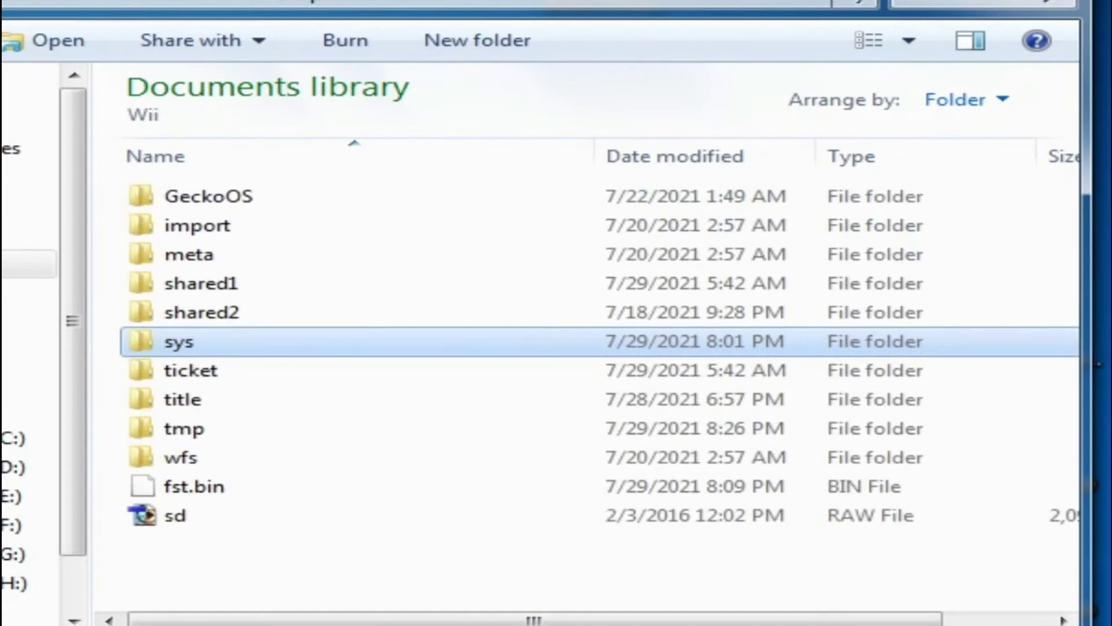
{"action": "left_click", "coordinate": [209, 318]}
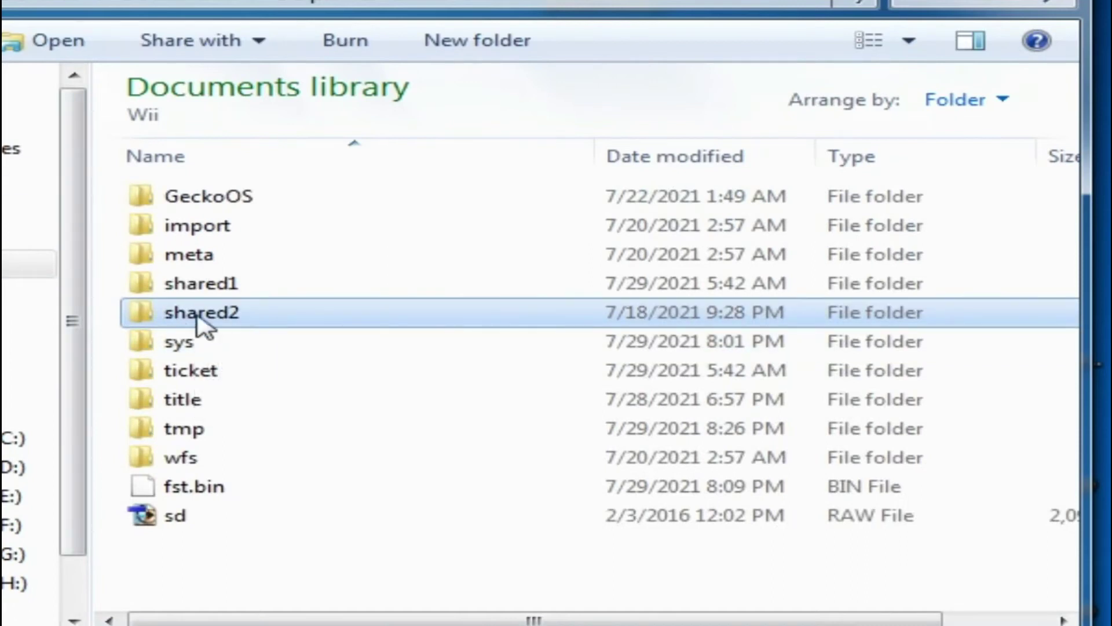
{"action": "double_click", "coordinate": [235, 324]}
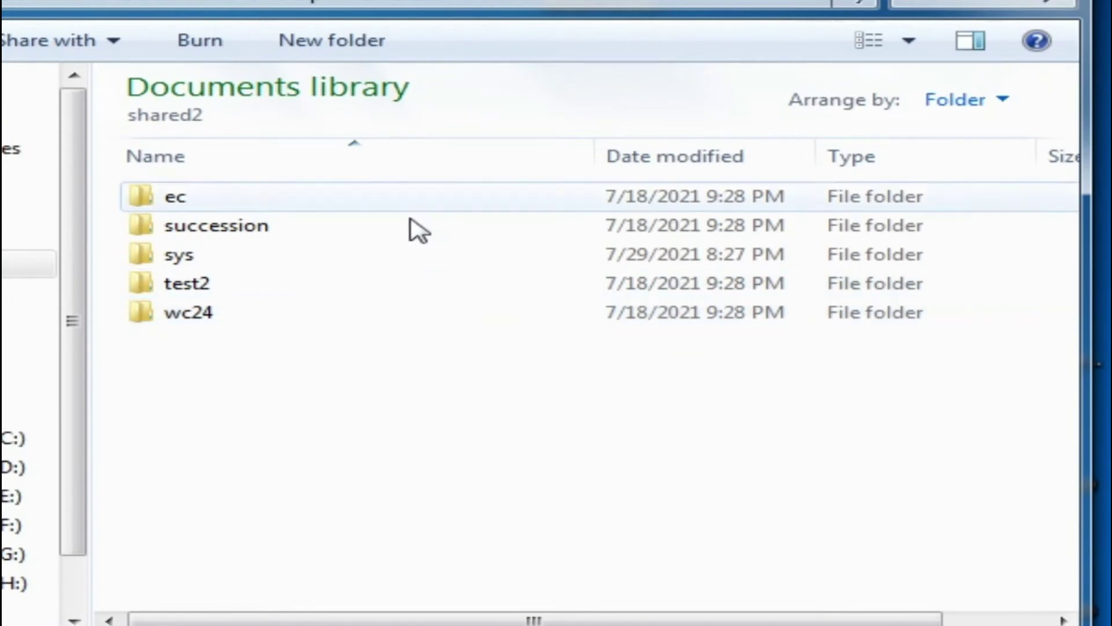
{"action": "double_click", "coordinate": [202, 255]}
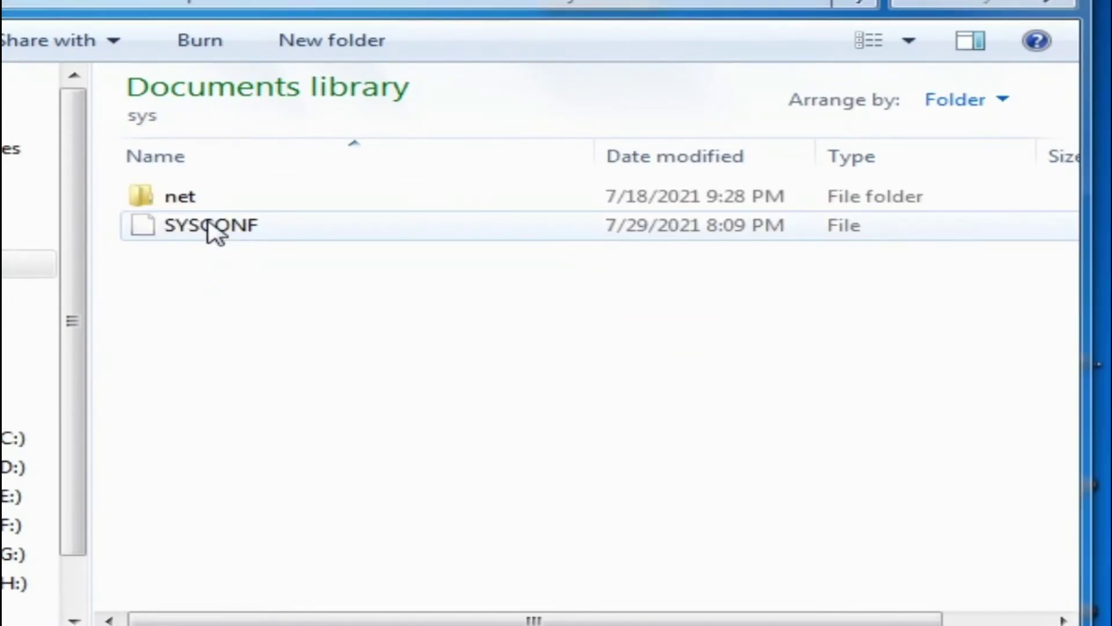
{"action": "left_click", "coordinate": [209, 223]}
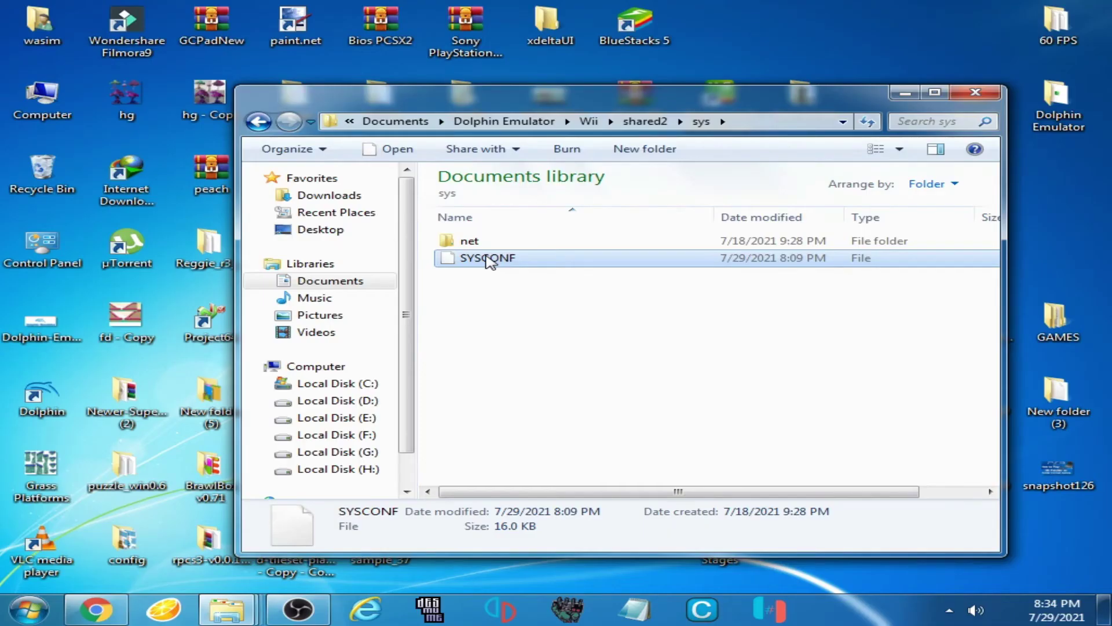
- Cut SYSCONF from the sys folder and paste it onto the desktop
{"action": "right_click", "coordinate": [489, 260]}
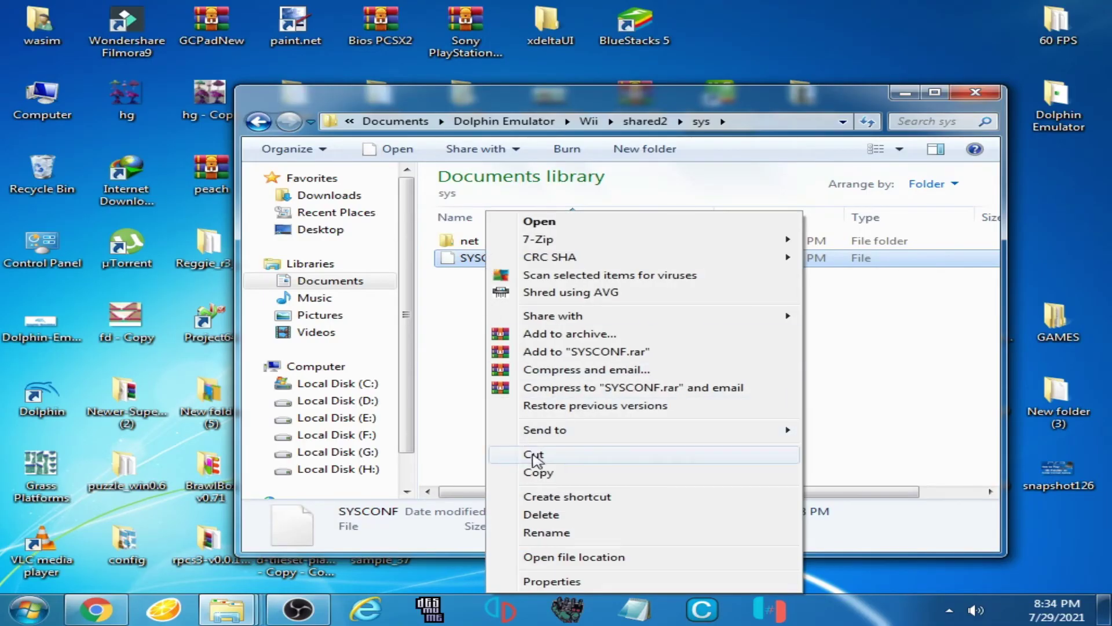
{"action": "left_click", "coordinate": [536, 455]}
{"action": "left_click_drag", "start_coordinate": [783, 105], "coordinate": [632, 105]}
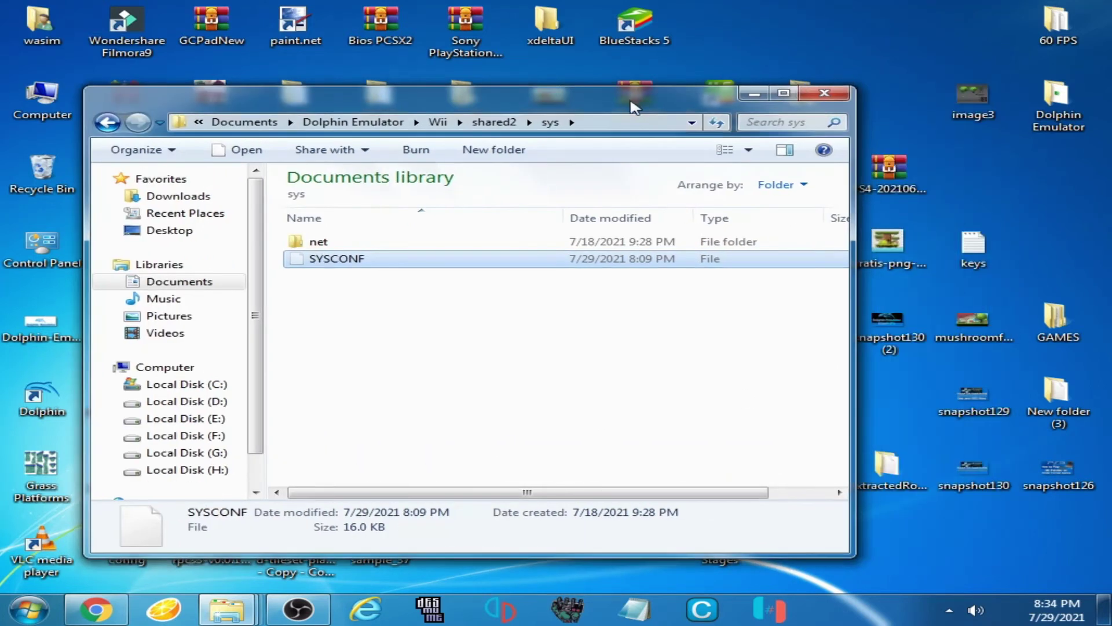
{"action": "right_click", "coordinate": [1006, 171]}
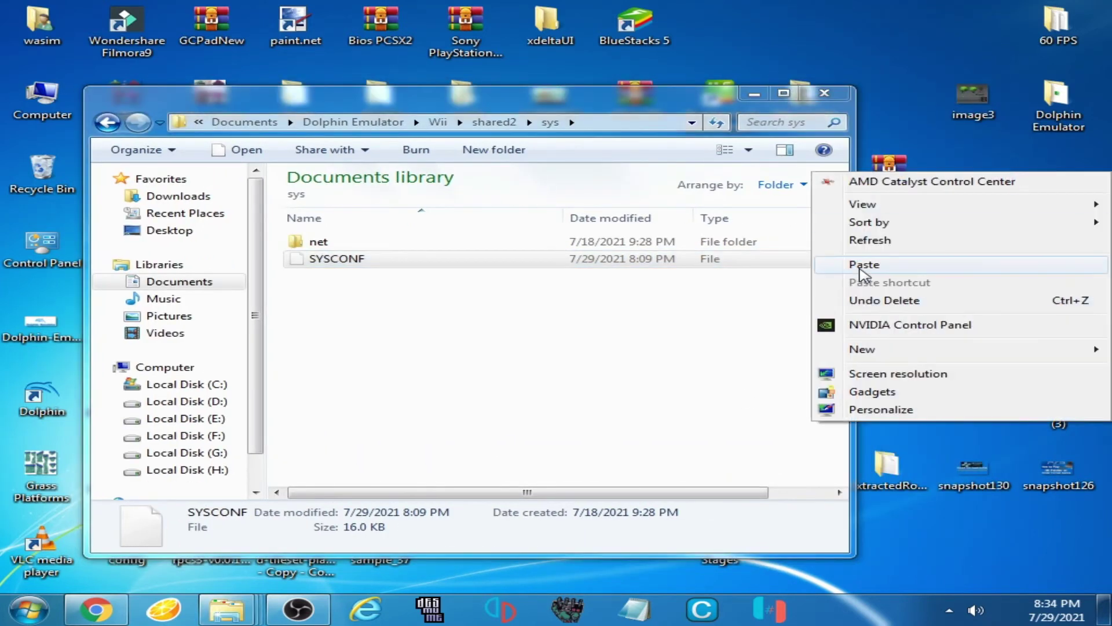
{"action": "left_click", "coordinate": [862, 265]}
{"action": "left_click_drag", "start_coordinate": [976, 181], "coordinate": [1063, 244]}
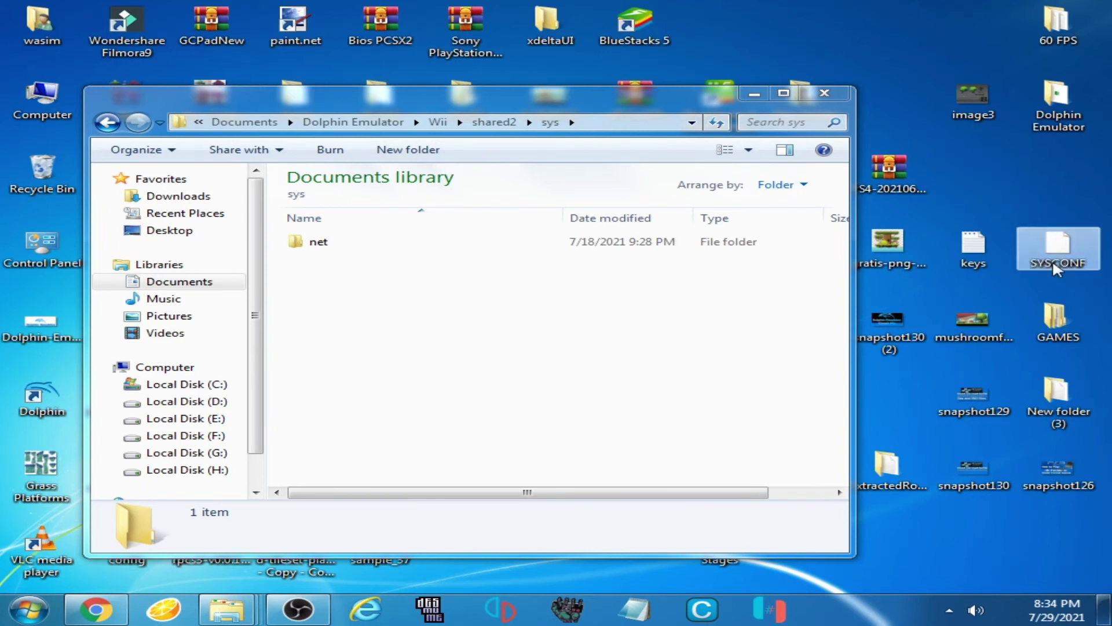
{"action": "mouse_move", "coordinate": [1059, 268]}
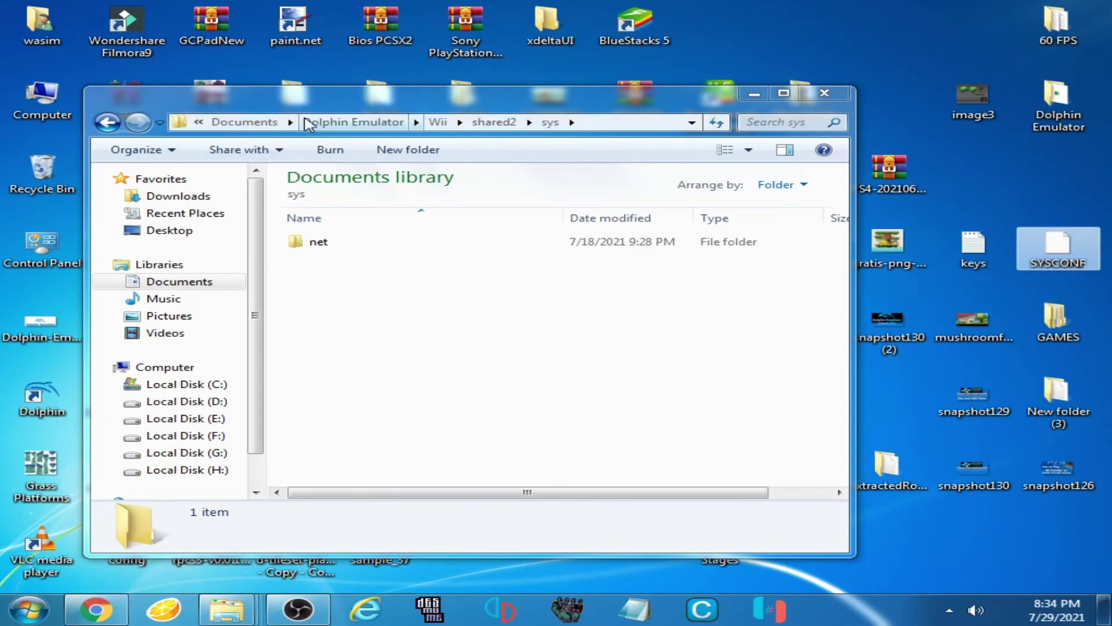
{"action": "left_click_drag", "start_coordinate": [319, 110], "coordinate": [383, 136]}
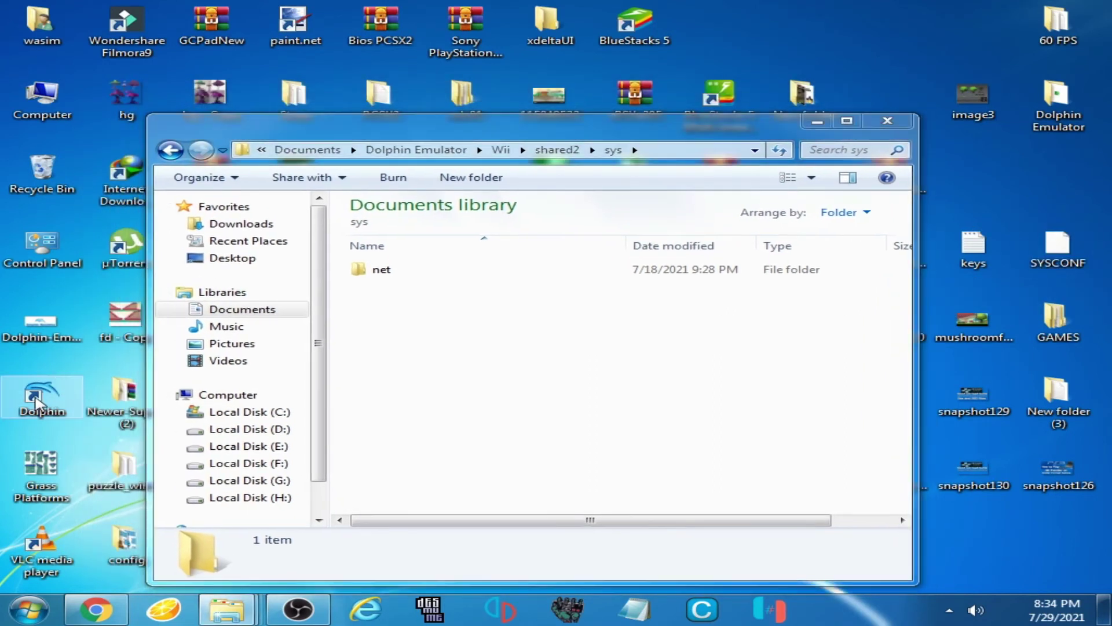
- Launch Dolphin and boot New Super Mario Bros. Wii. Then close the game window and confirm stopping emulation
{"action": "right_click", "coordinate": [38, 396]}
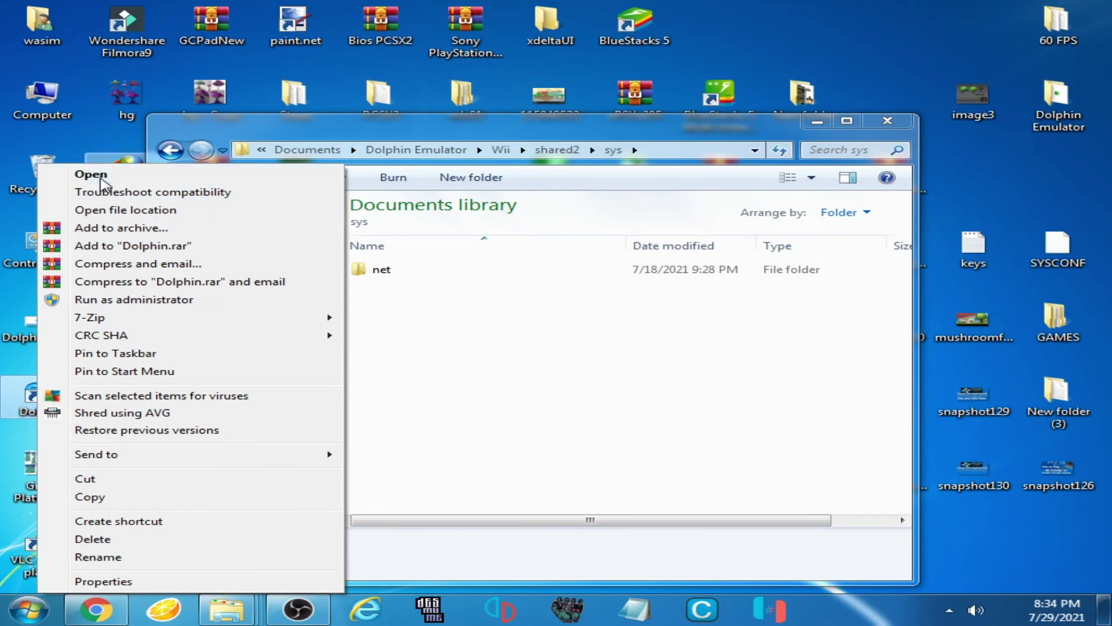
{"action": "left_click", "coordinate": [82, 174]}
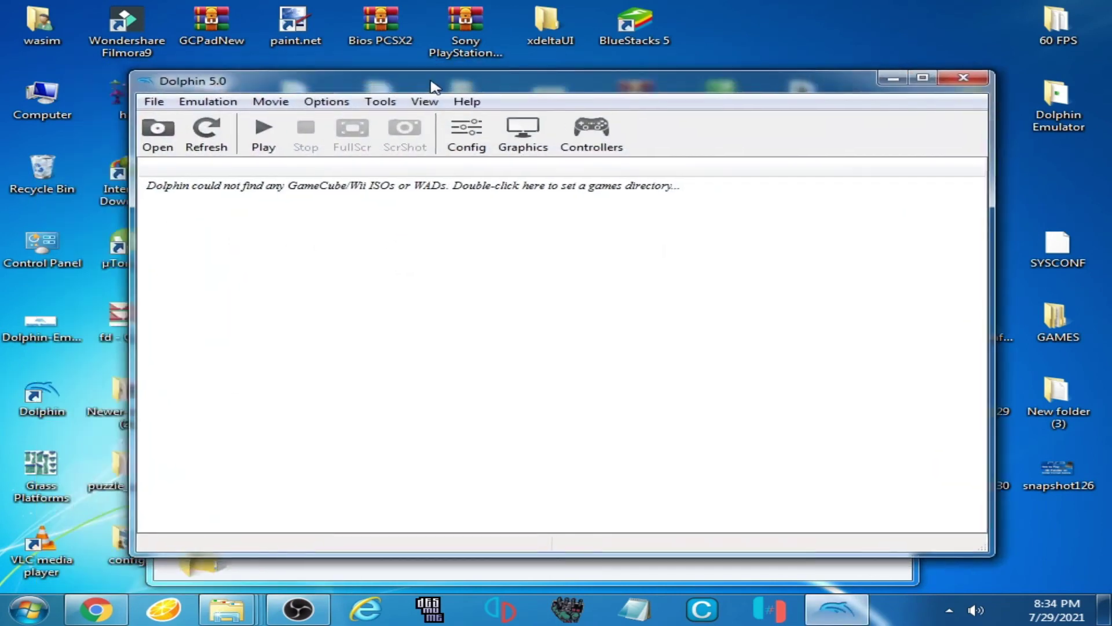
{"action": "left_click", "coordinate": [215, 142]}
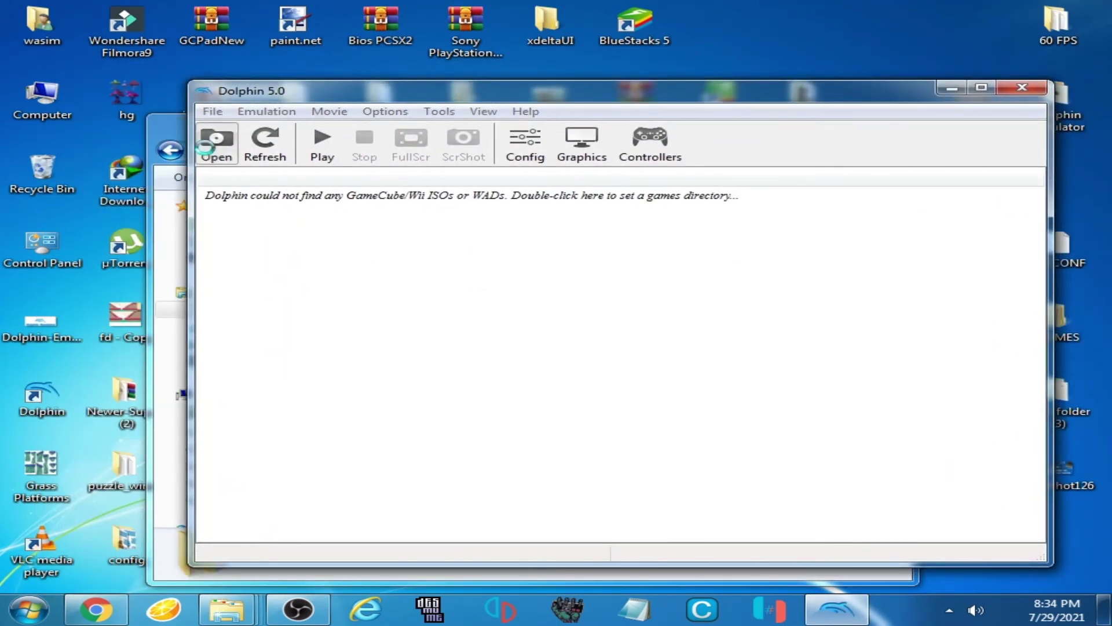
{"action": "double_click", "coordinate": [406, 233]}
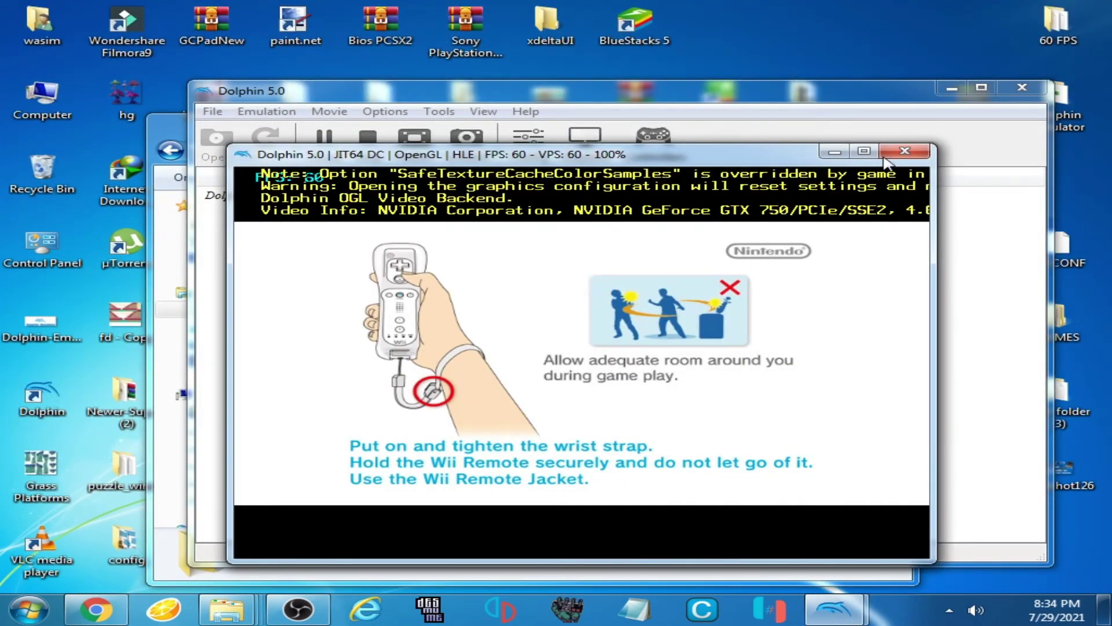
{"action": "left_click", "coordinate": [905, 151]}
{"action": "left_click", "coordinate": [595, 366]}
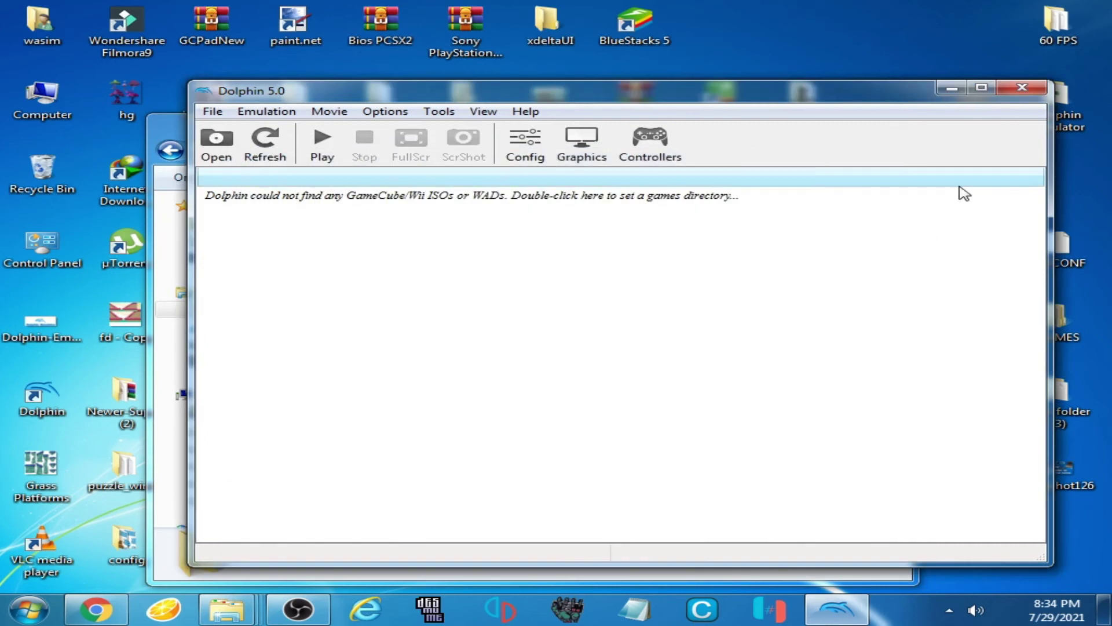
- Close Dolphin and move the desktop SYSCONF back into sys, replacing the 8:34 PM copy
{"action": "left_click", "coordinate": [1022, 87]}
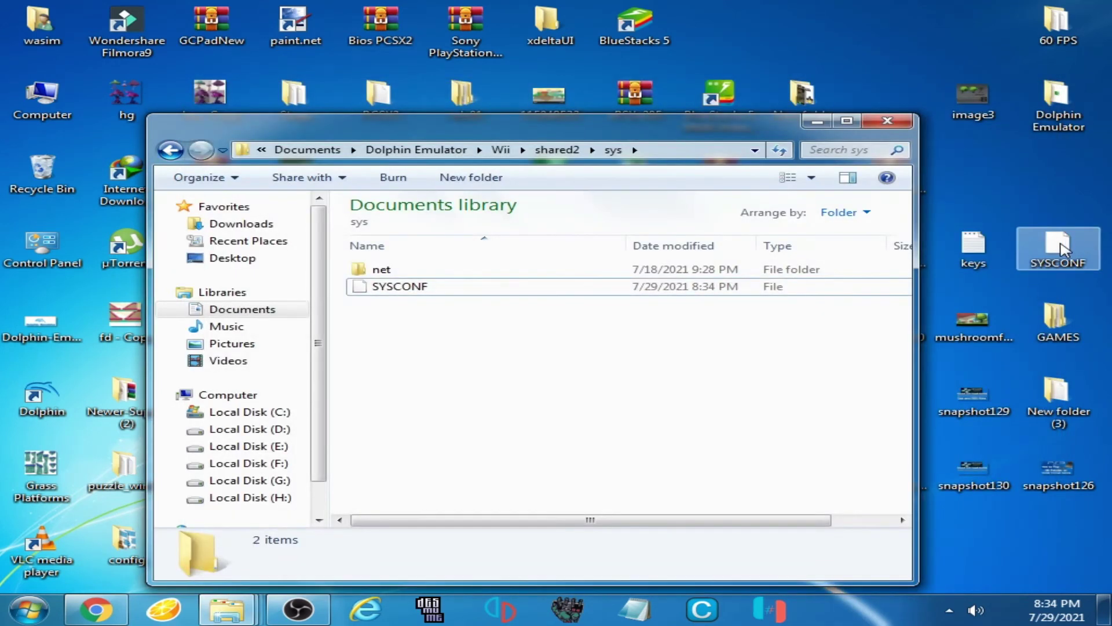
{"action": "right_click", "coordinate": [1047, 259]}
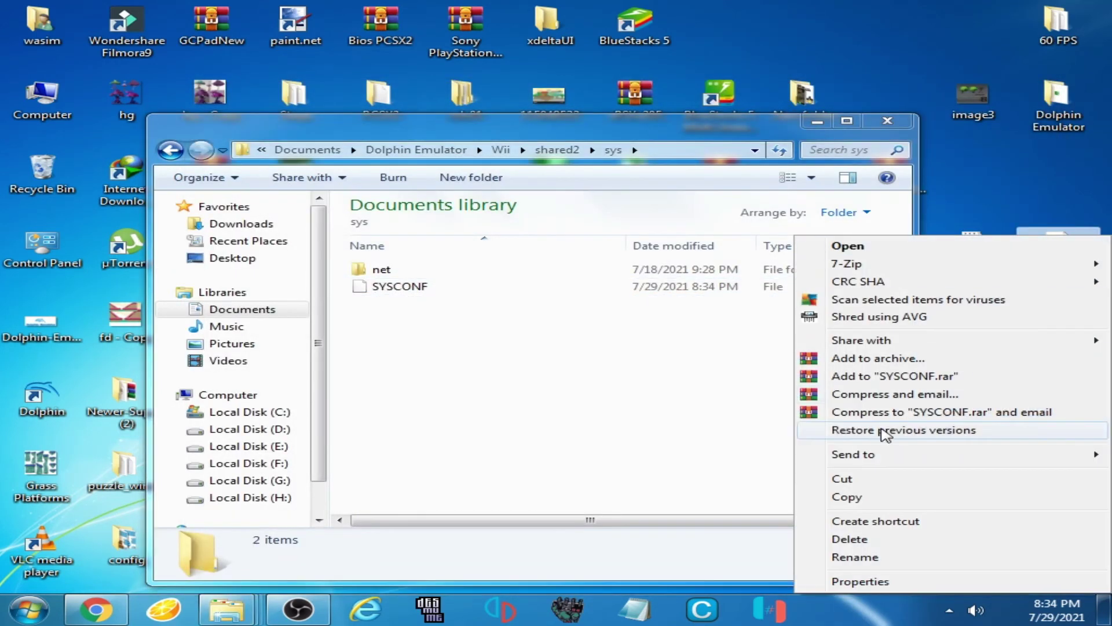
{"action": "left_click", "coordinate": [837, 478]}
{"action": "right_click", "coordinate": [404, 344]}
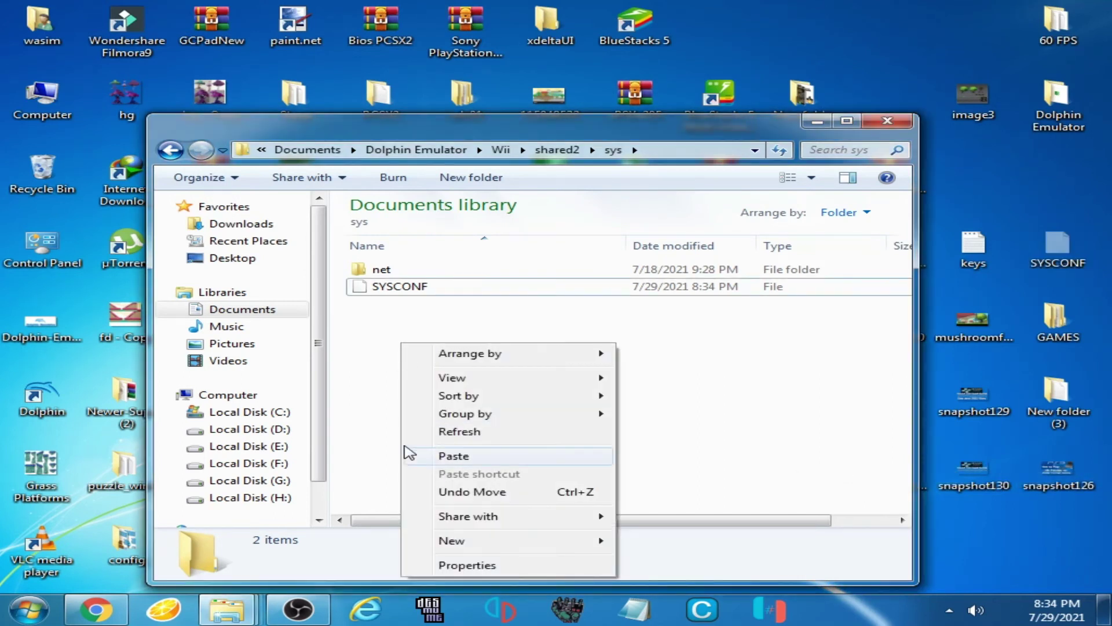
{"action": "left_click", "coordinate": [454, 456]}
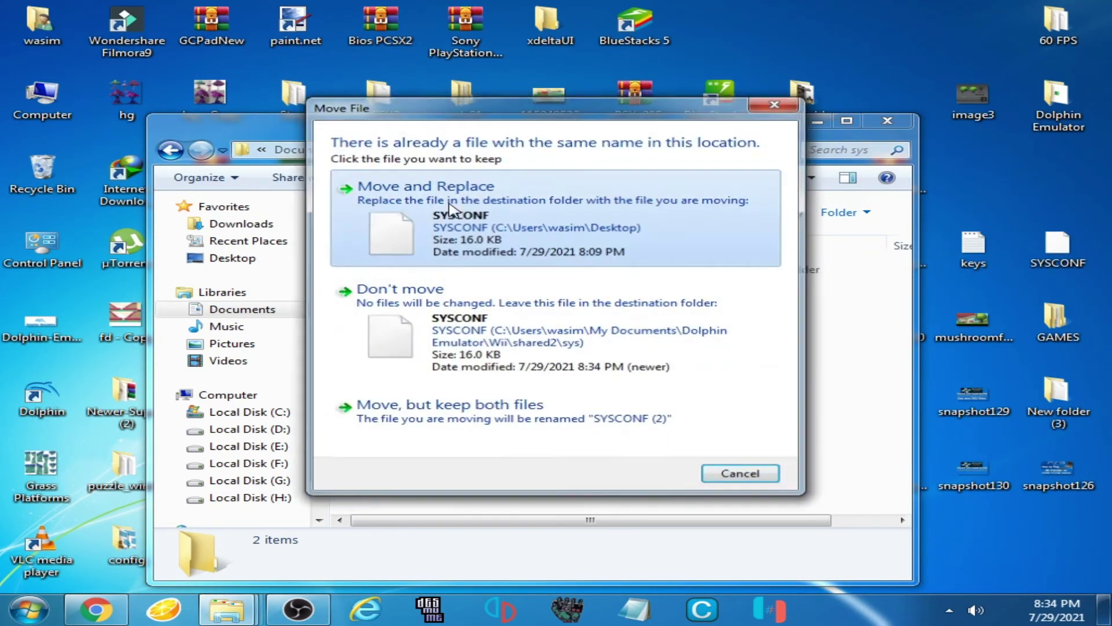
{"action": "left_click", "coordinate": [608, 243]}
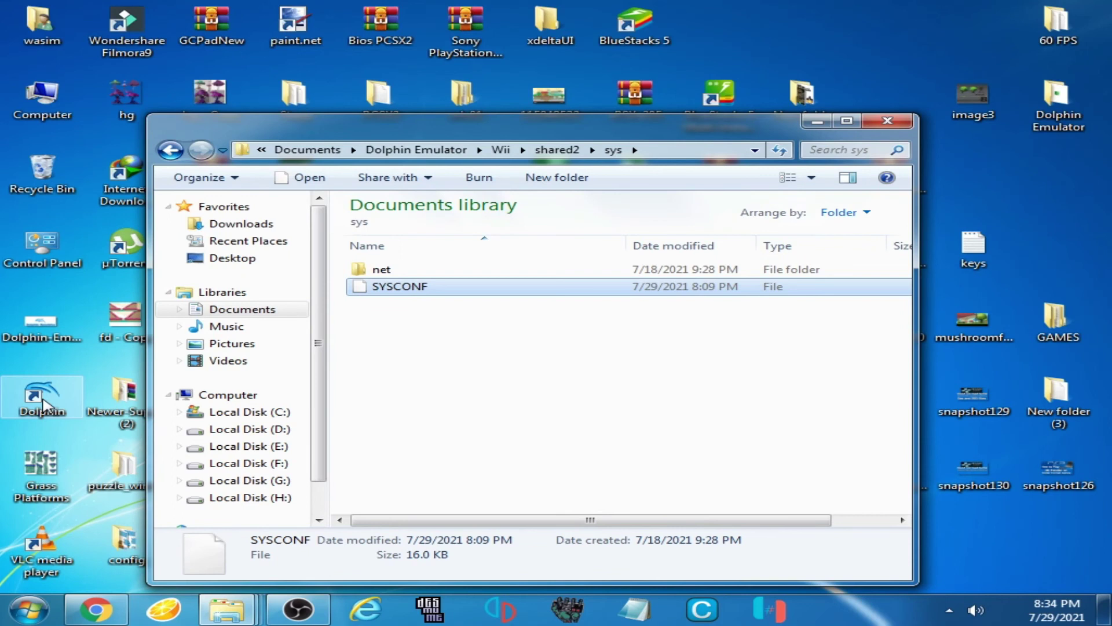
- Launch Dolphin, dismiss both SYSCONF warnings, then close it
{"action": "right_click", "coordinate": [45, 403]}
{"action": "left_click", "coordinate": [117, 176]}
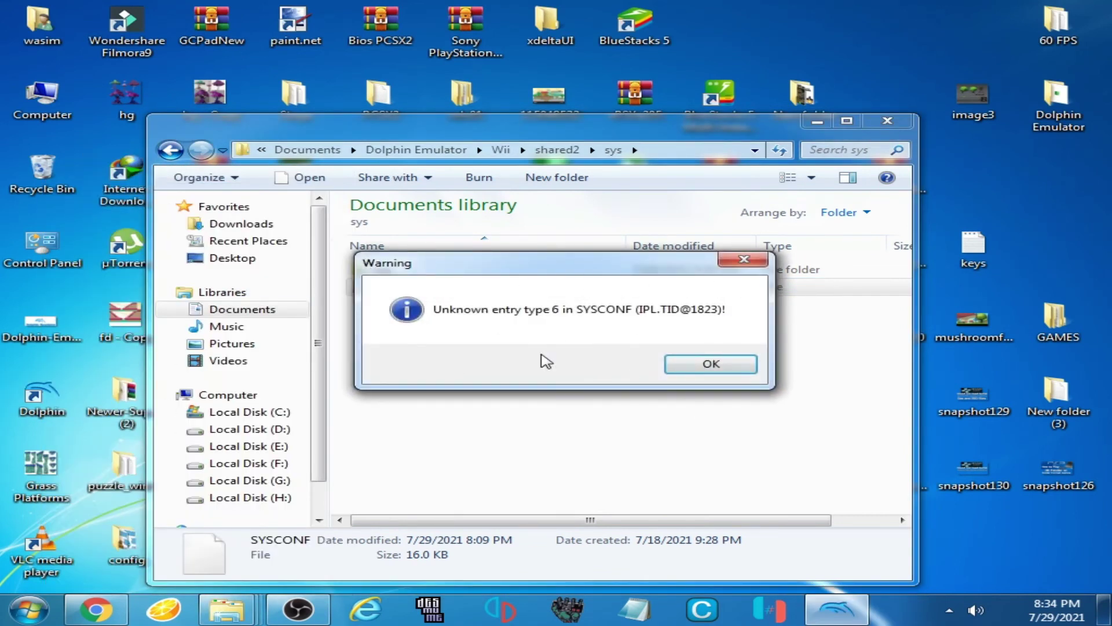
{"action": "left_click", "coordinate": [693, 364]}
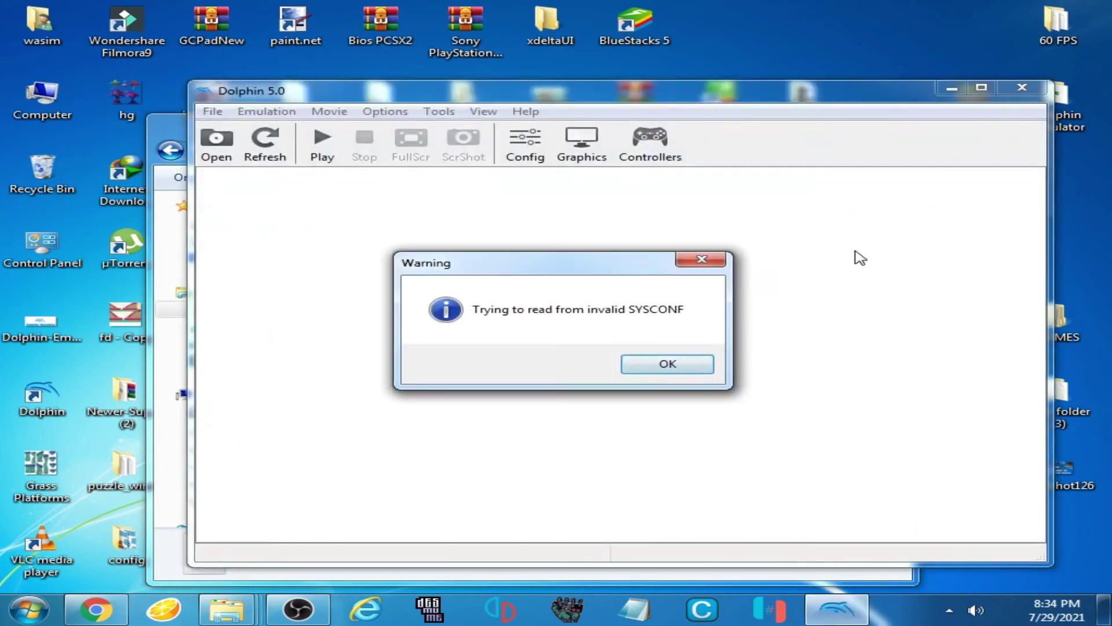
{"action": "left_click", "coordinate": [690, 369]}
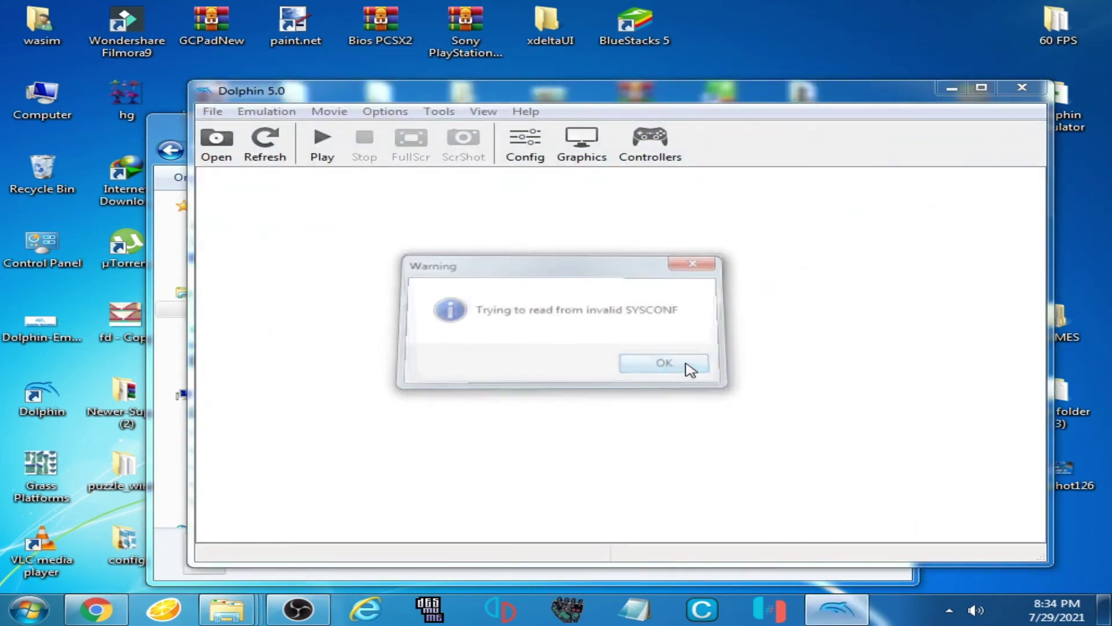
{"action": "left_click", "coordinate": [1022, 88]}
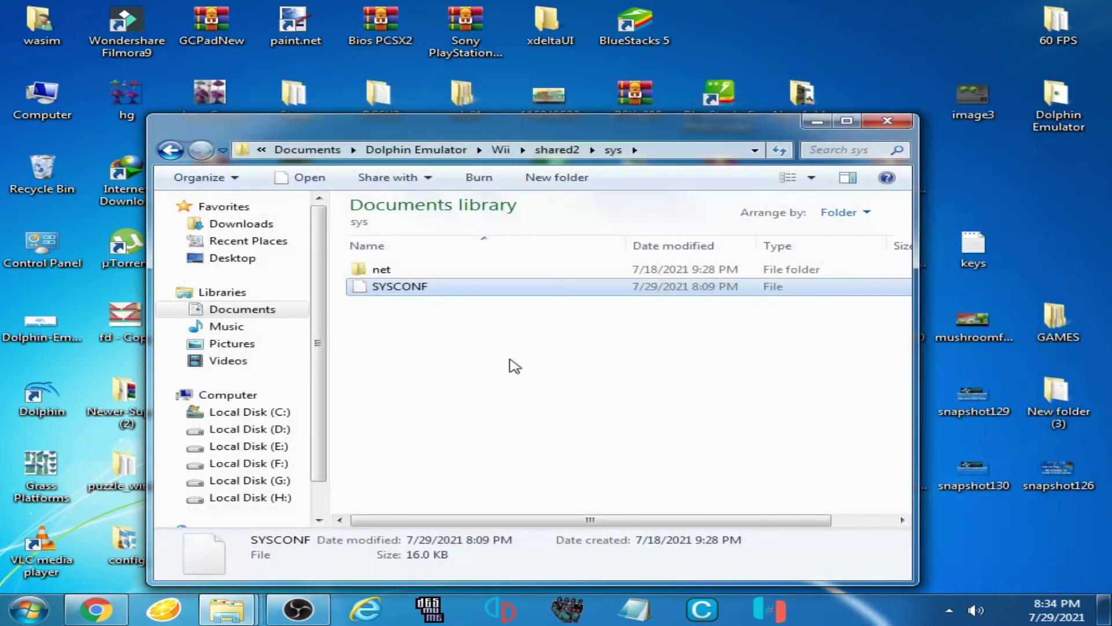
- Delete the SYSCONF file from the sys folder
{"action": "right_click", "coordinate": [414, 288]}
{"action": "left_click", "coordinate": [462, 512]}
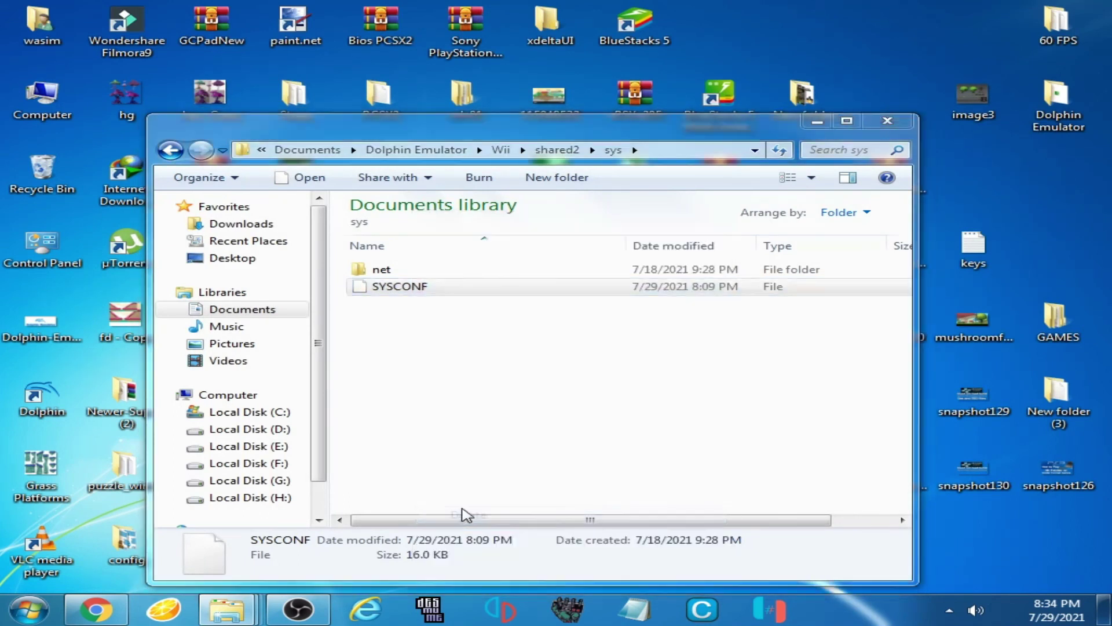
{"action": "left_click", "coordinate": [630, 368]}
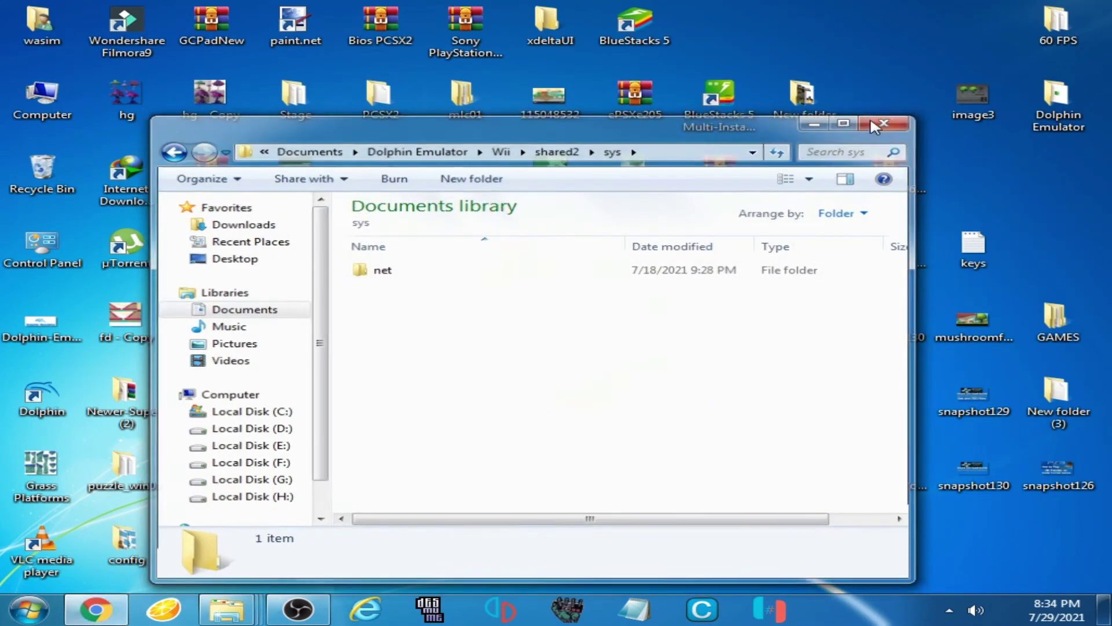
{"action": "left_click", "coordinate": [227, 608]}
- Relaunch Dolphin and boot New Super Mario Bros. Wii
{"action": "double_click", "coordinate": [56, 403]}
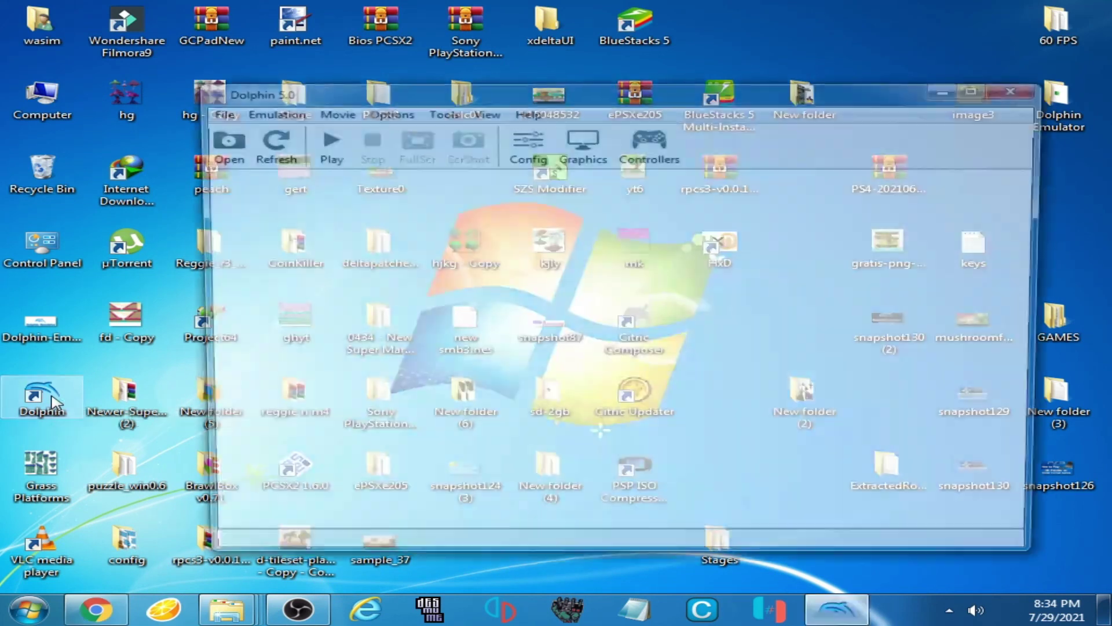
{"action": "left_click", "coordinate": [220, 152]}
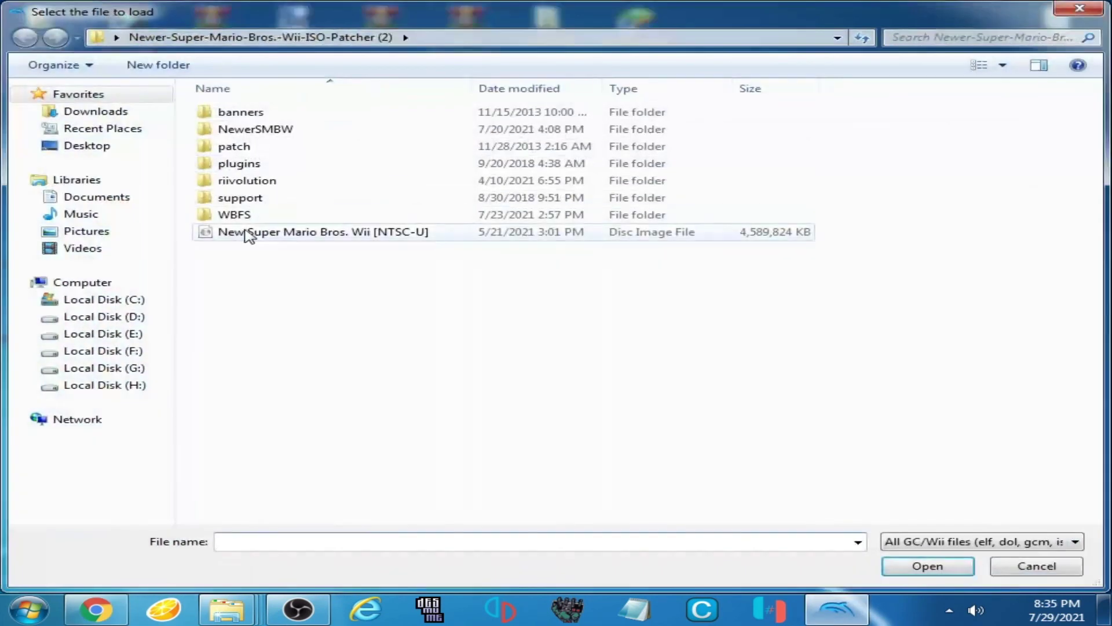
{"action": "double_click", "coordinate": [249, 231]}
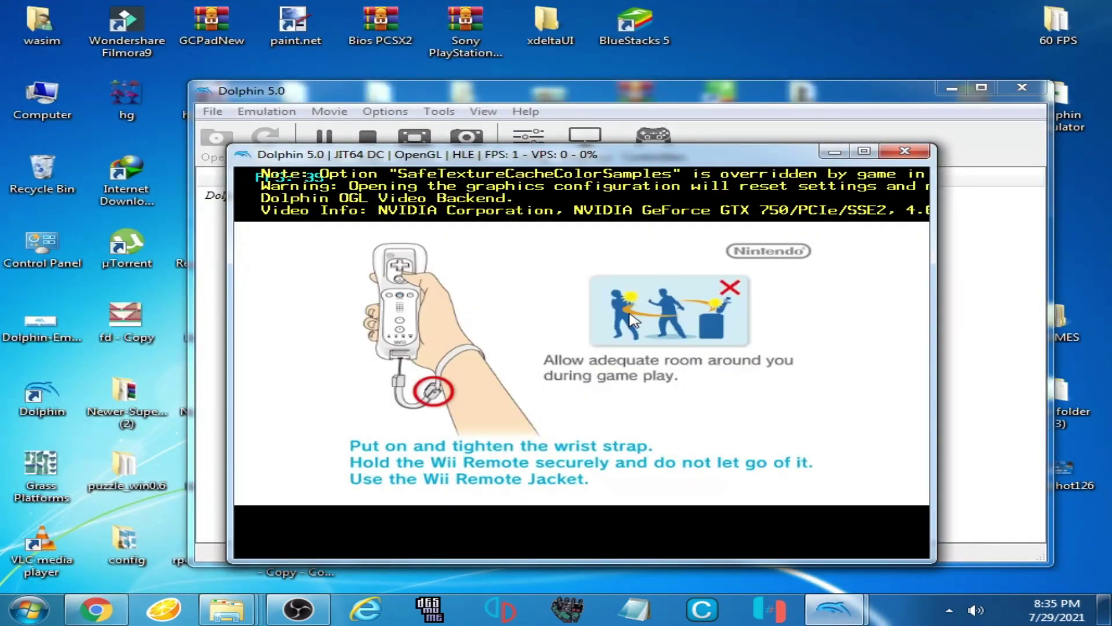